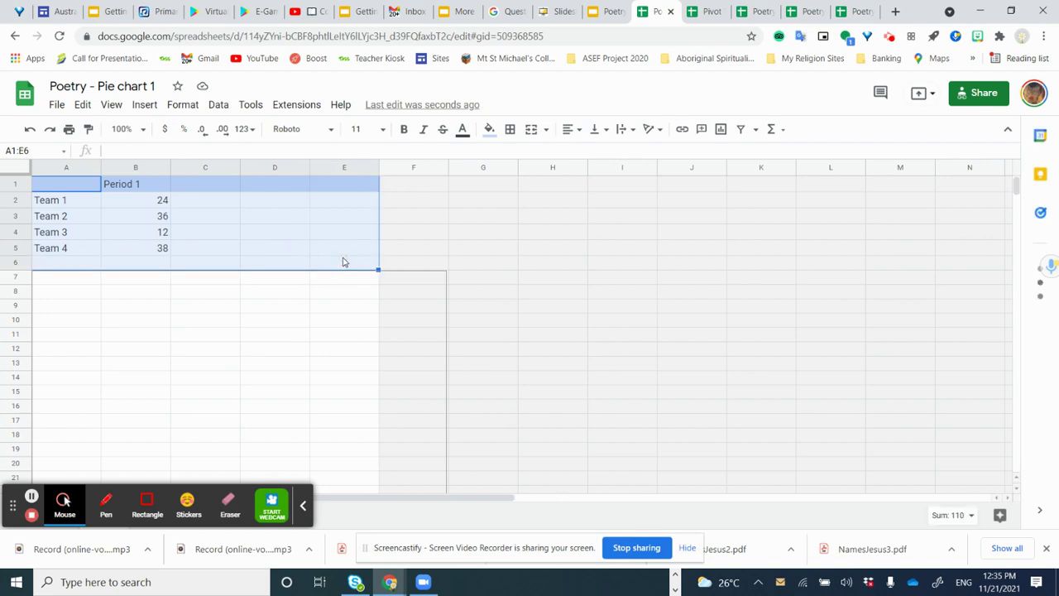
- Clear the sample data in A1:E6 and list the poets Poe, Shakespeare, Kath Walker and Tennyson in cells A1 to A4
key("Delete")
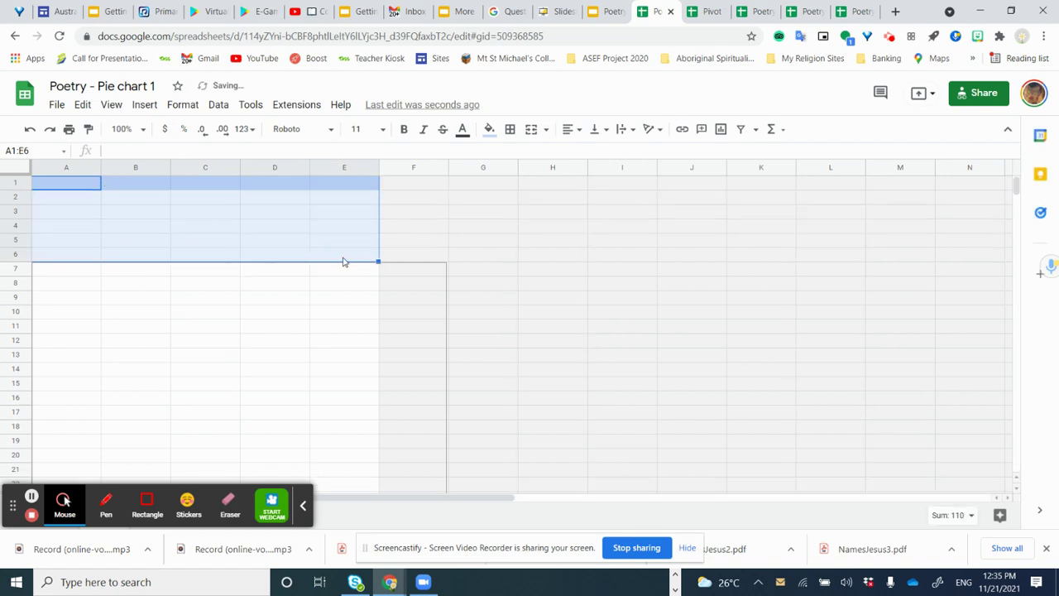
left_click(46, 188)
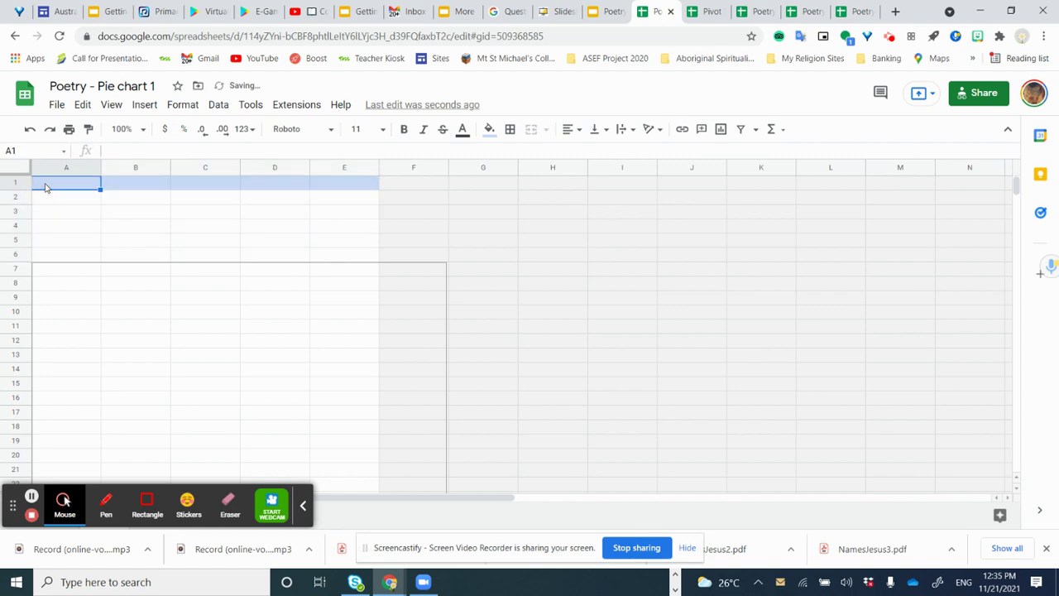
type("Poe")
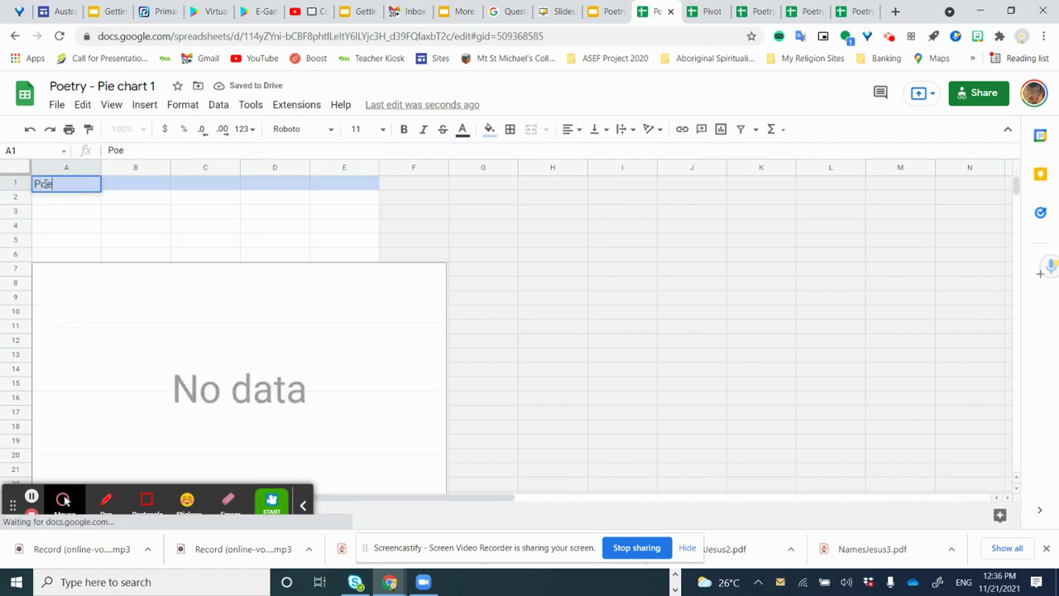
key("Return")
type("S")
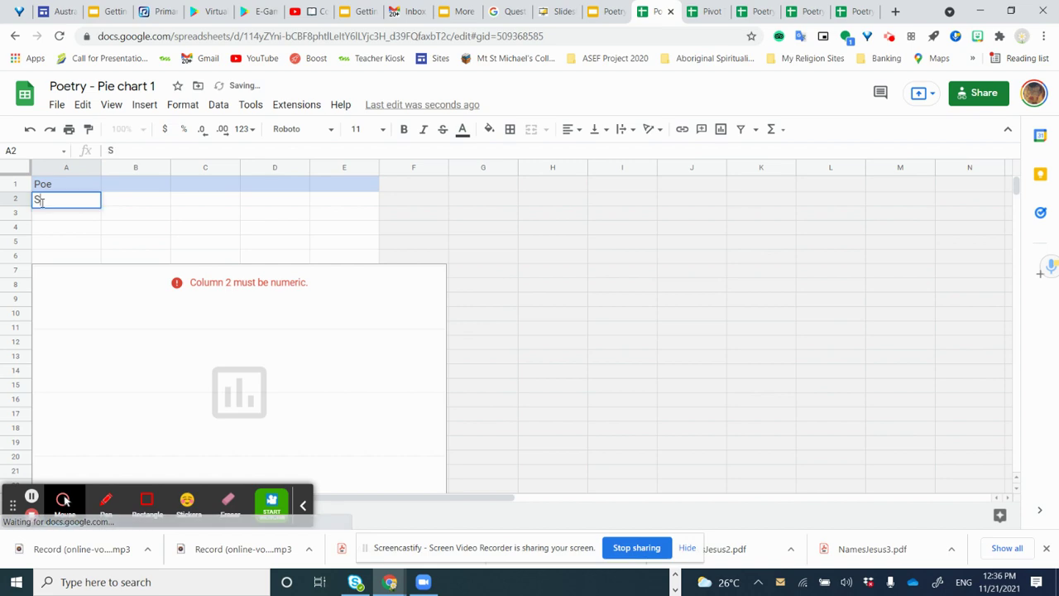
type("hakes")
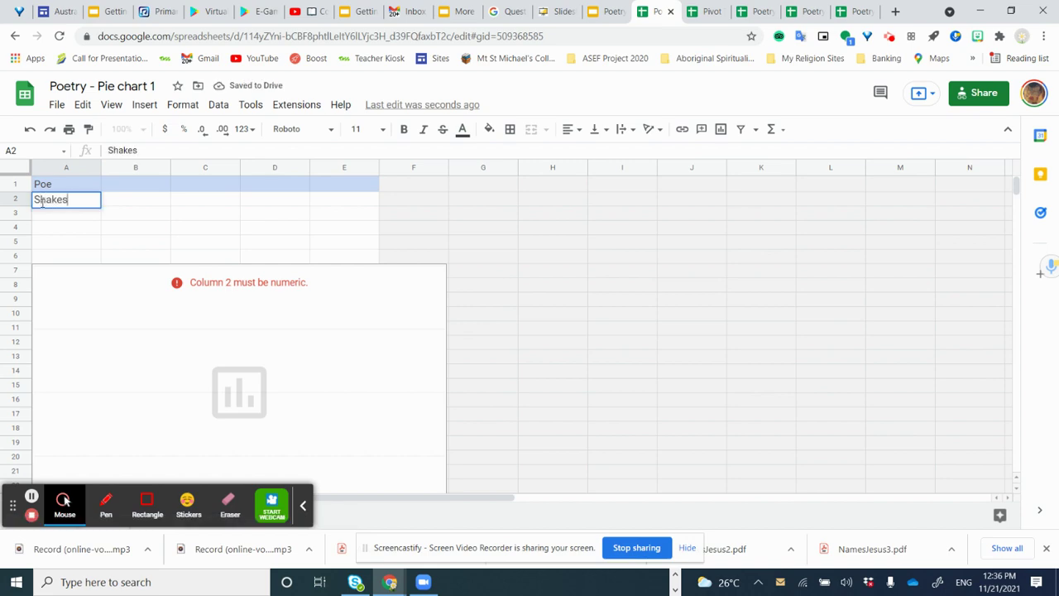
type("peare")
key("Return")
type("Kat")
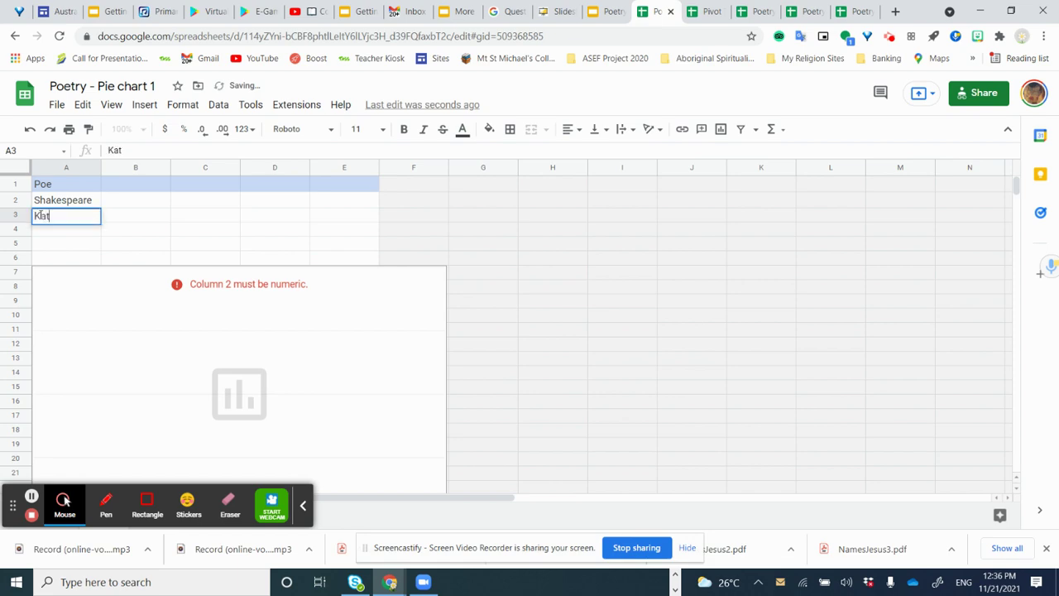
type("h Walker")
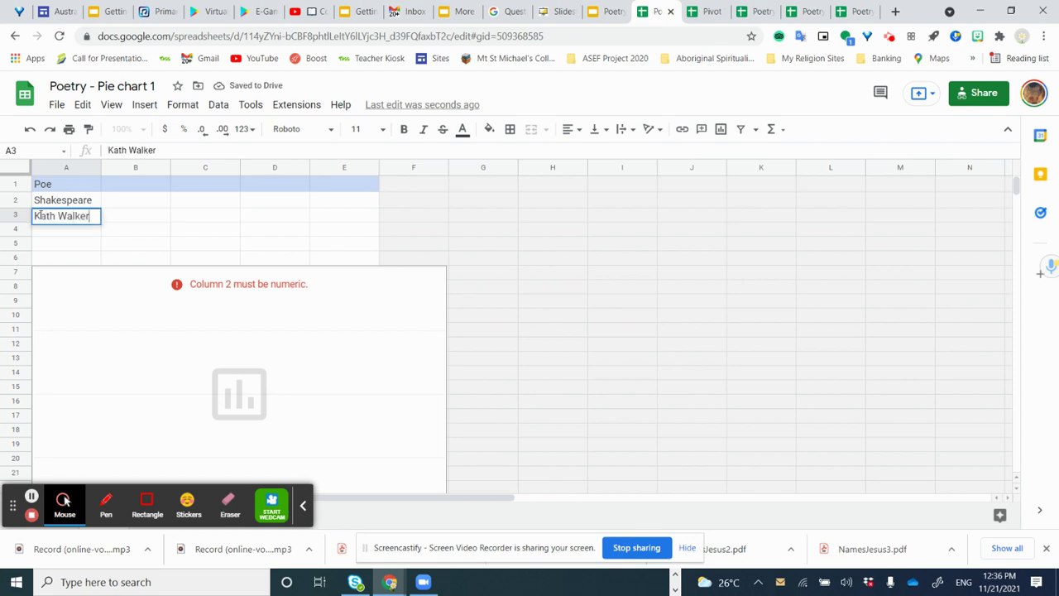
key("Return")
type("T")
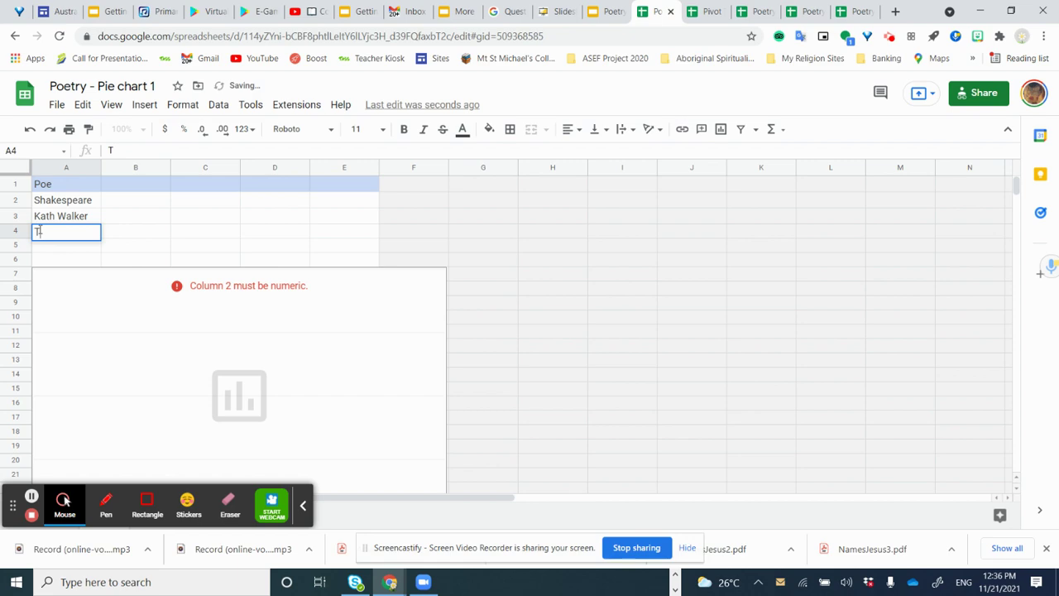
type("ennyson")
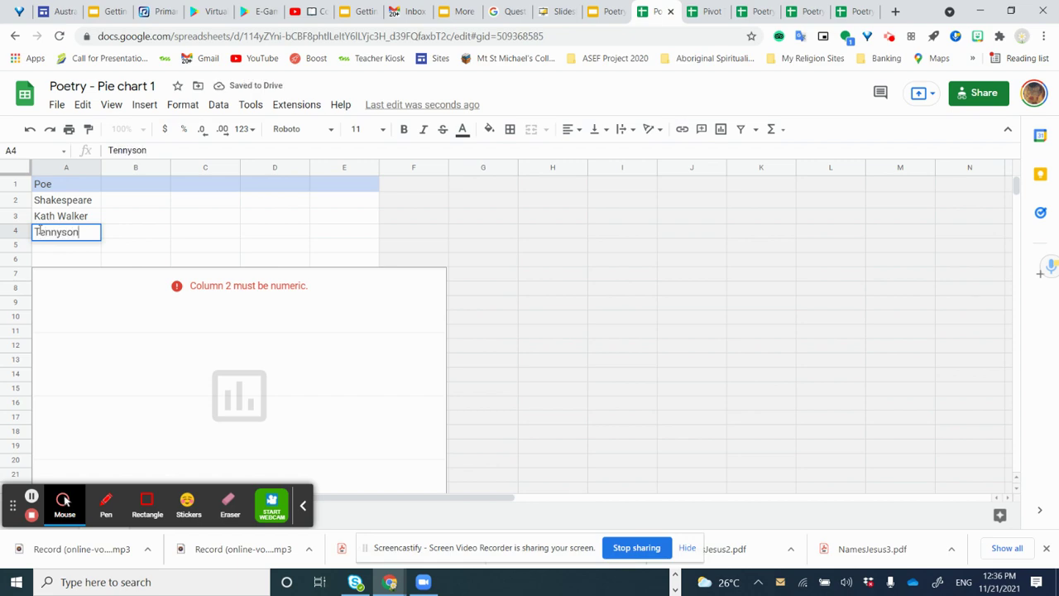
- Enter the values 89, 79, 99 and 67 beside the four poets in cells B1 to B4
left_click(130, 190)
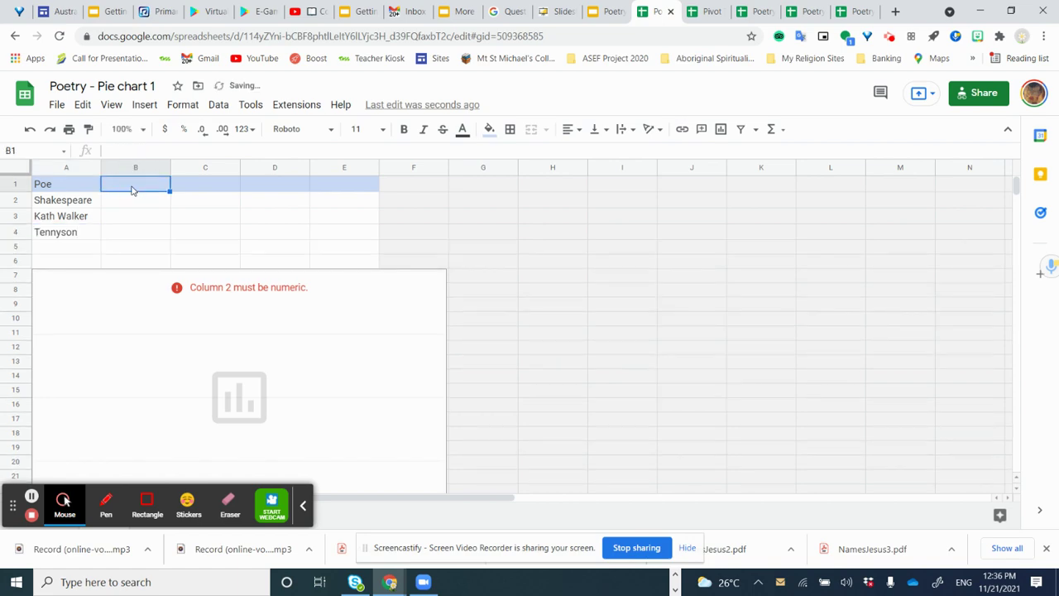
type("89")
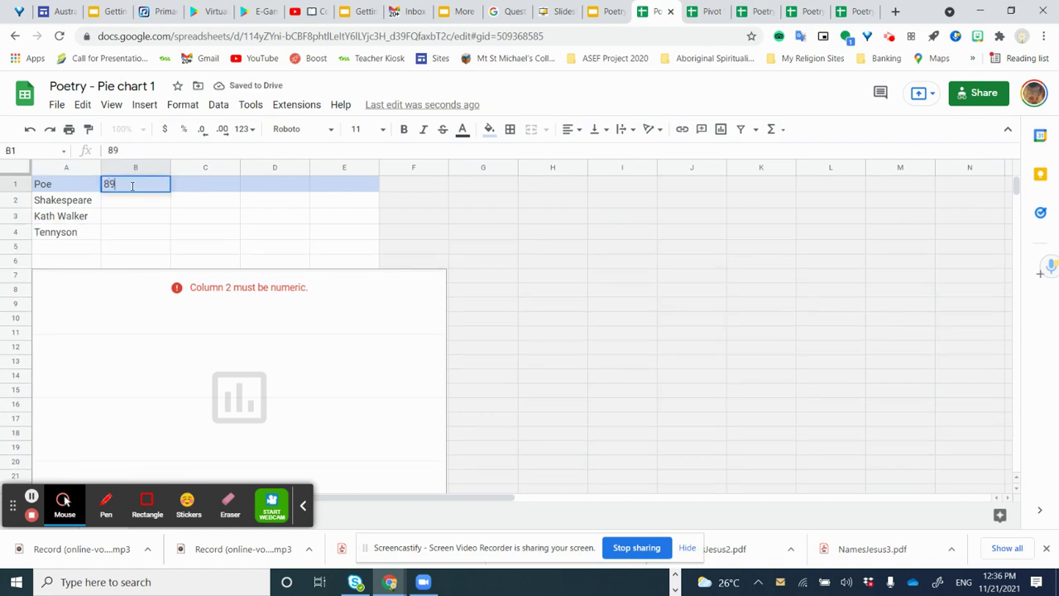
key("Return")
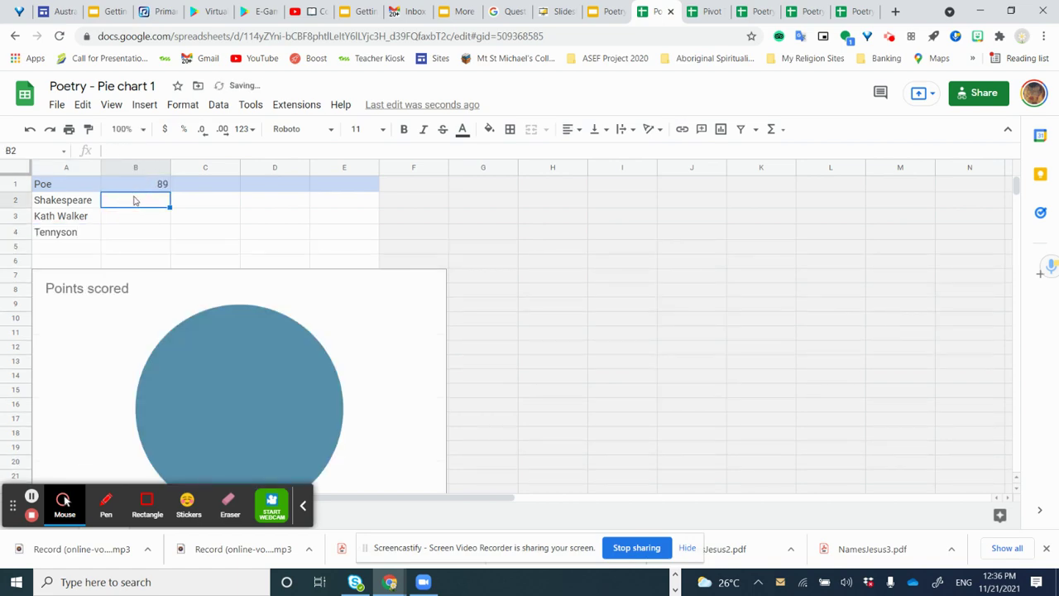
type("79")
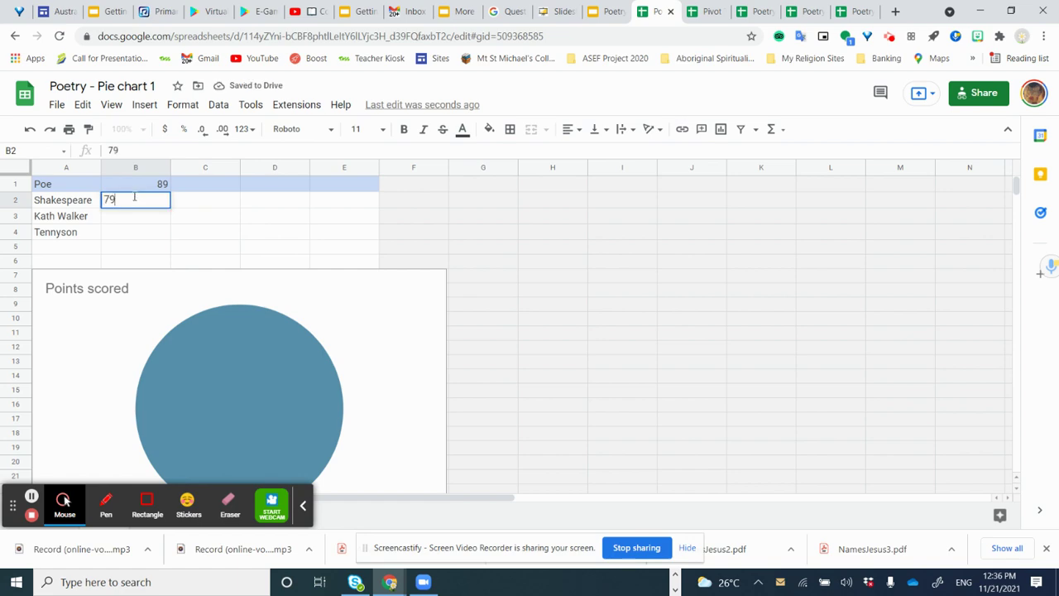
key("Return")
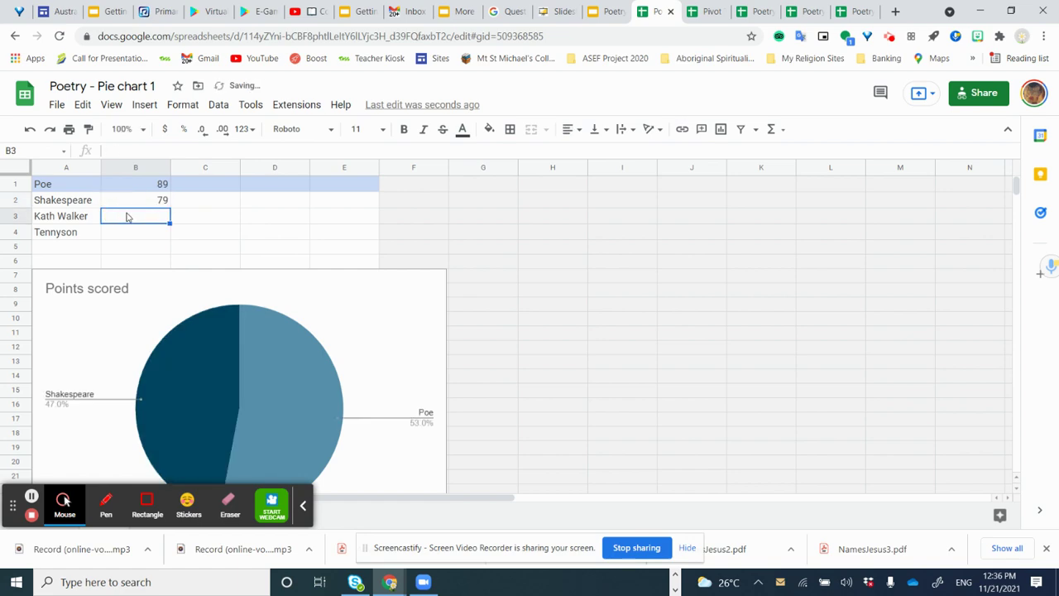
type("99")
left_click(123, 237)
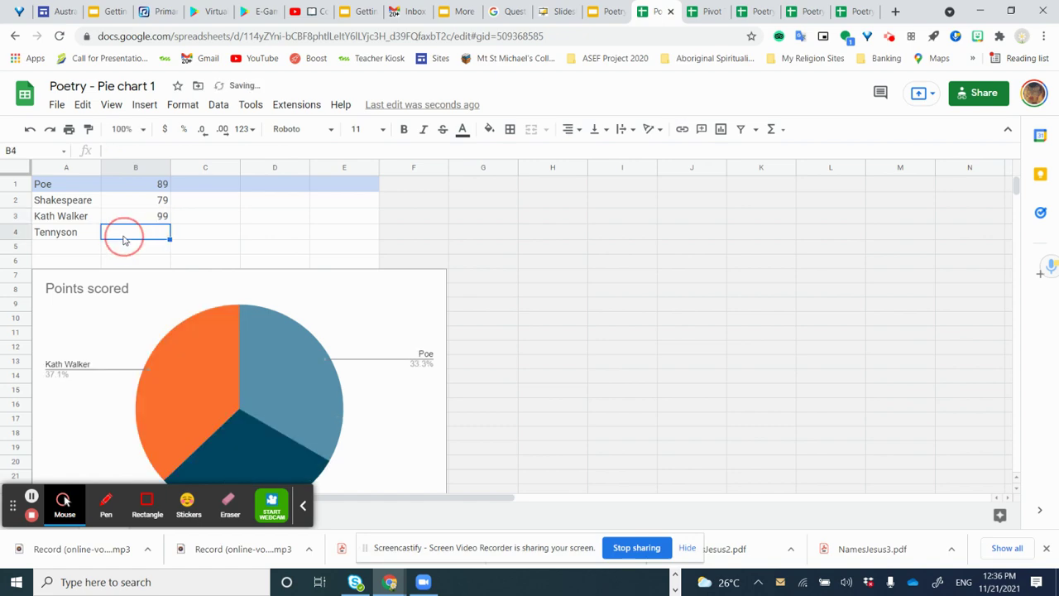
type("67")
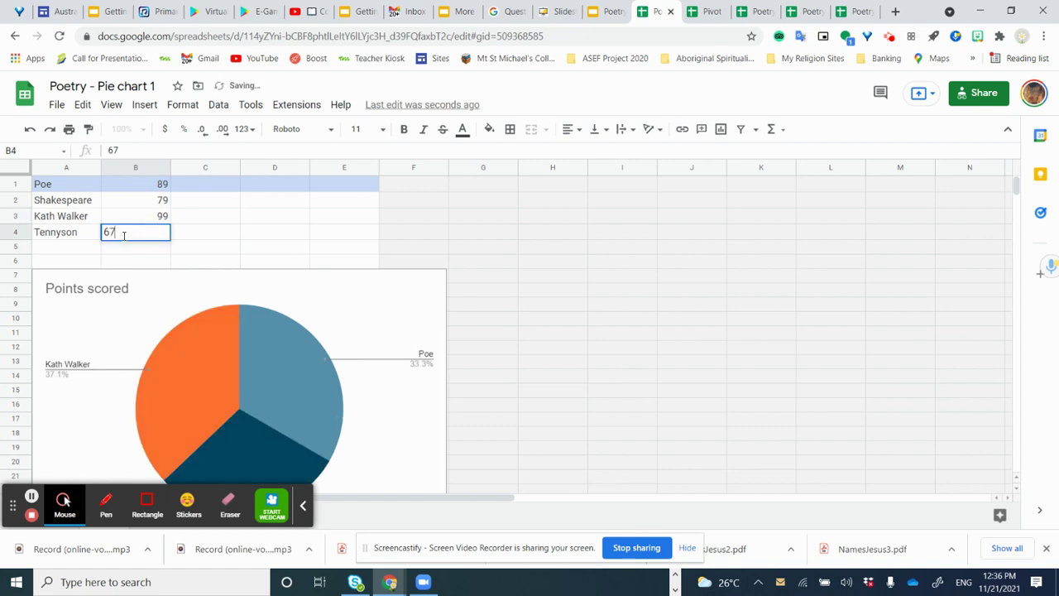
key("Return")
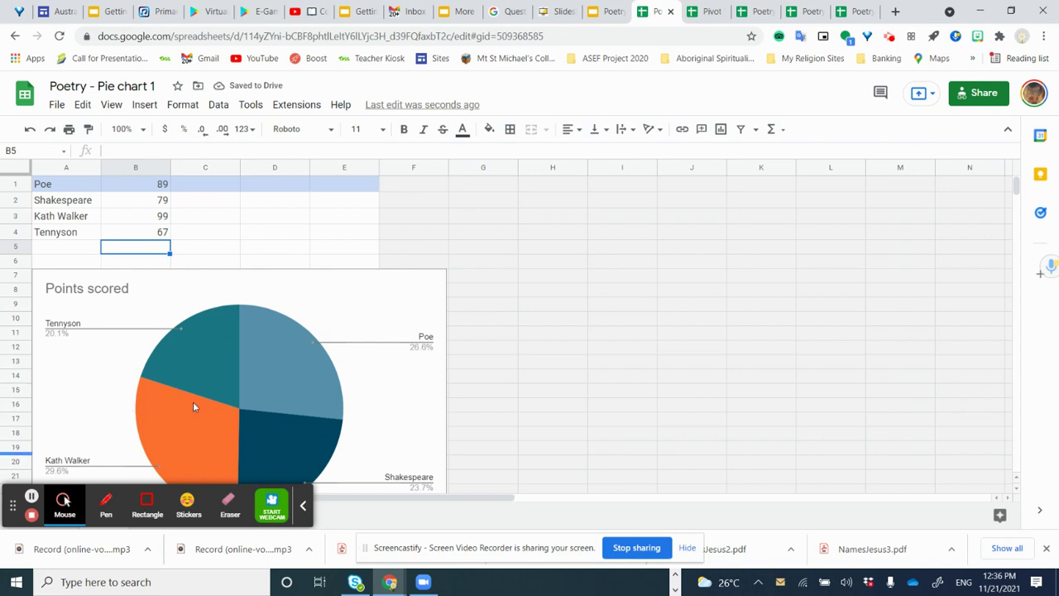
- Change the pie chart's title to "Poet's Popularity"
left_click(129, 295)
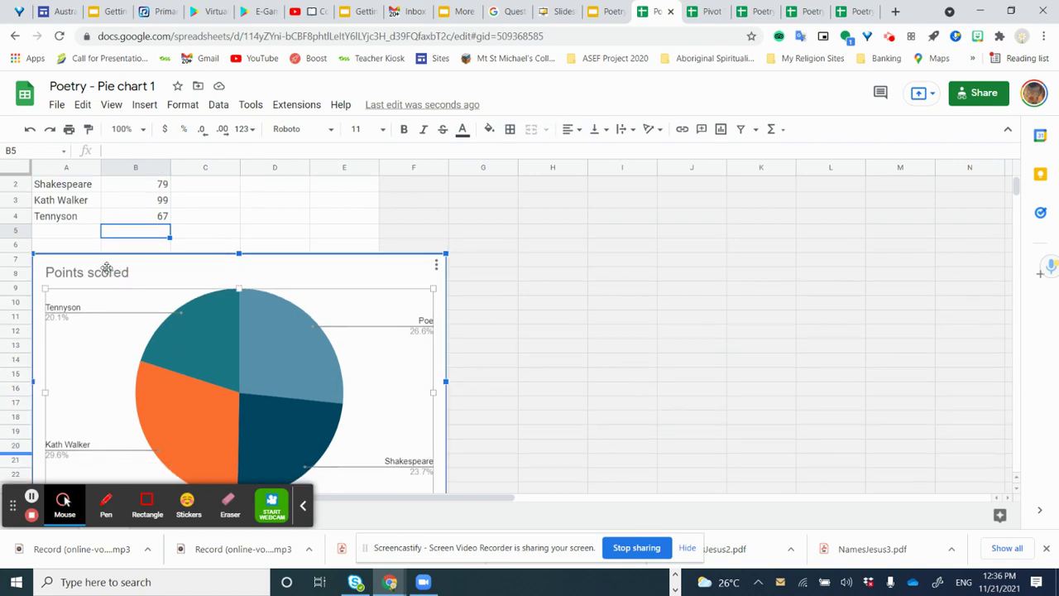
double_click(124, 274)
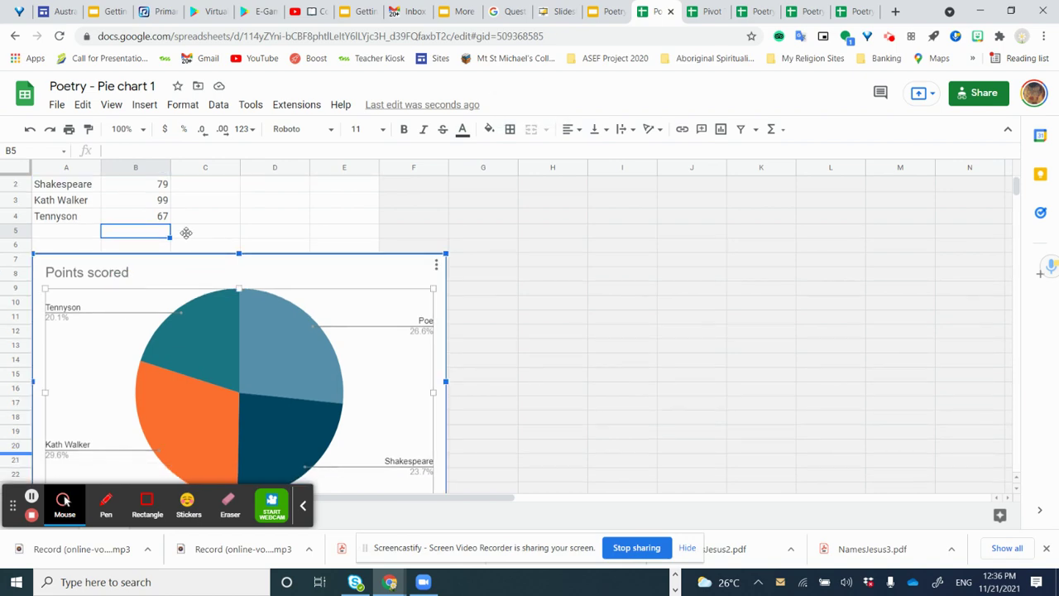
left_click(127, 219)
double_click(130, 272)
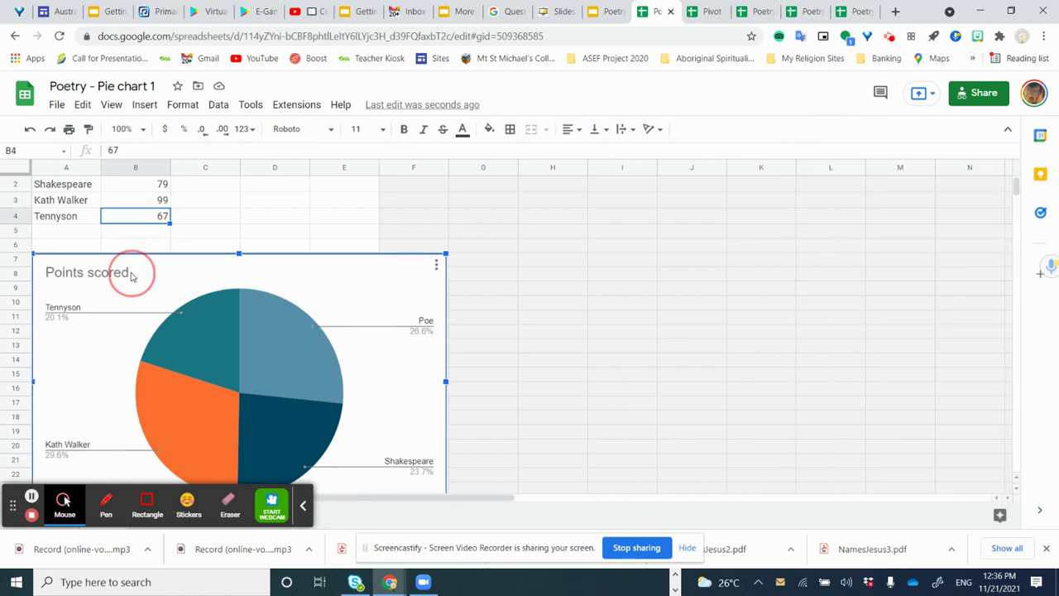
left_click(89, 272)
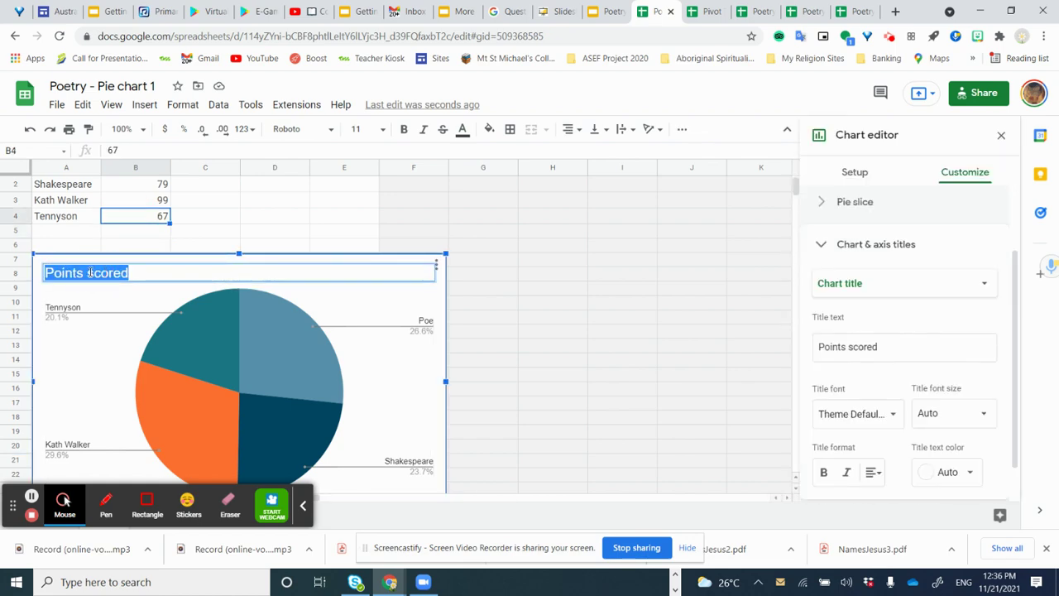
left_click(128, 272)
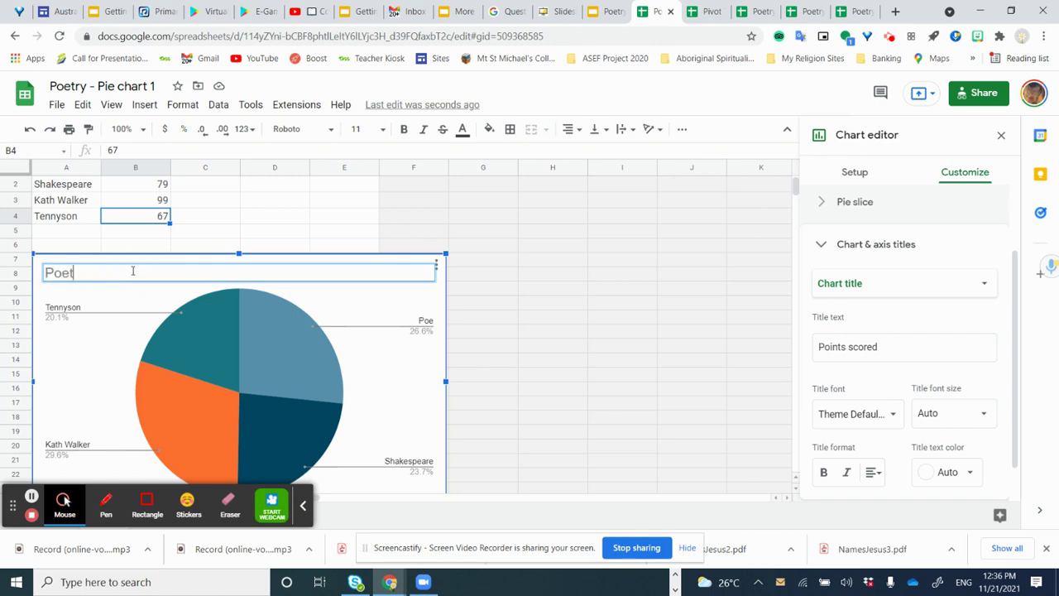
type("Poet's Popularity")
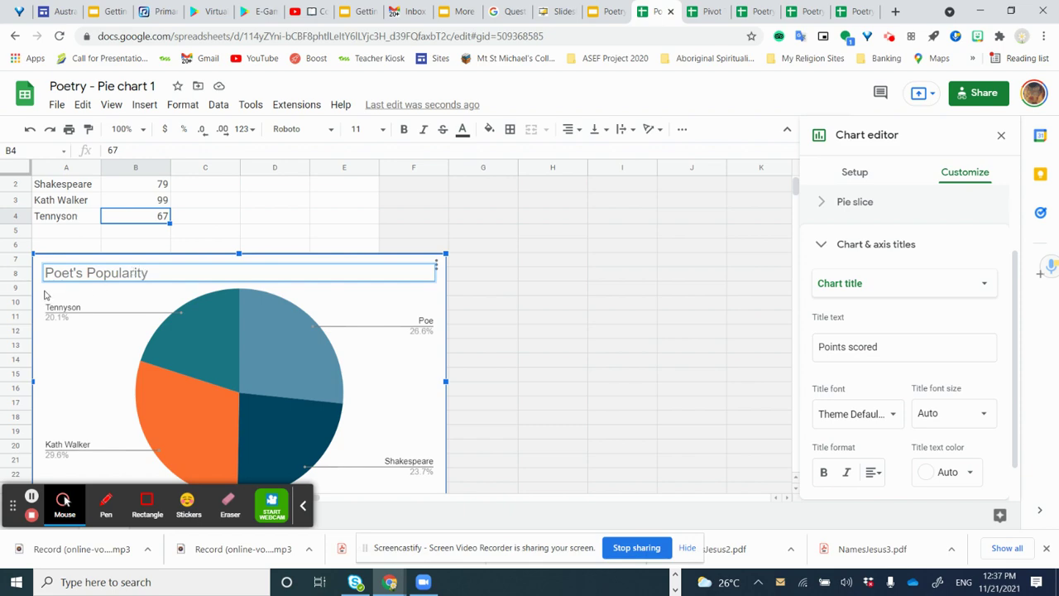
- Switch to the Poetry presentation in Google Slides and update the linked pie chart on slide 5
left_click(615, 18)
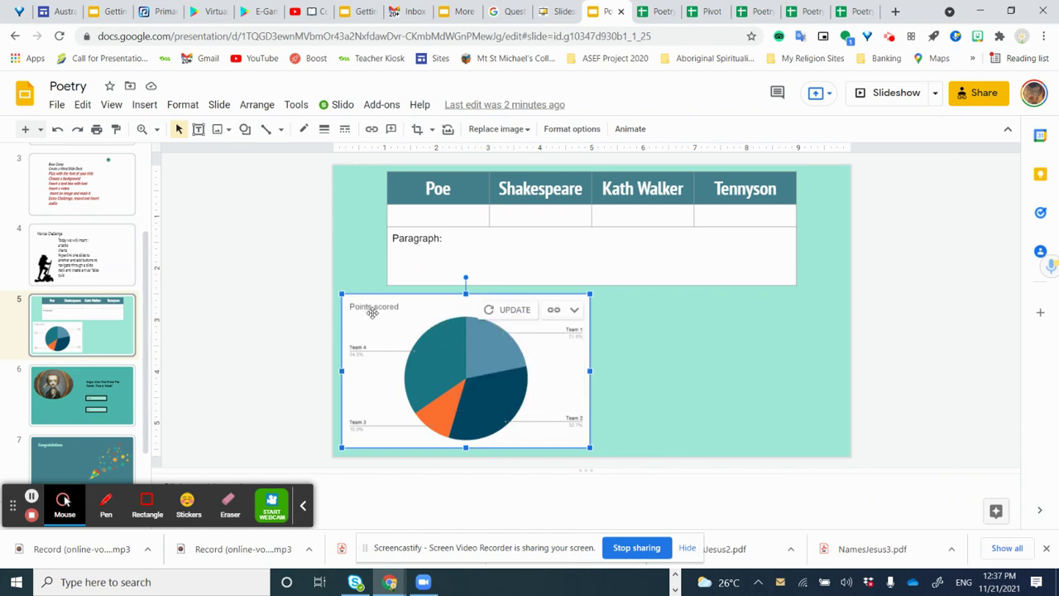
left_click(515, 311)
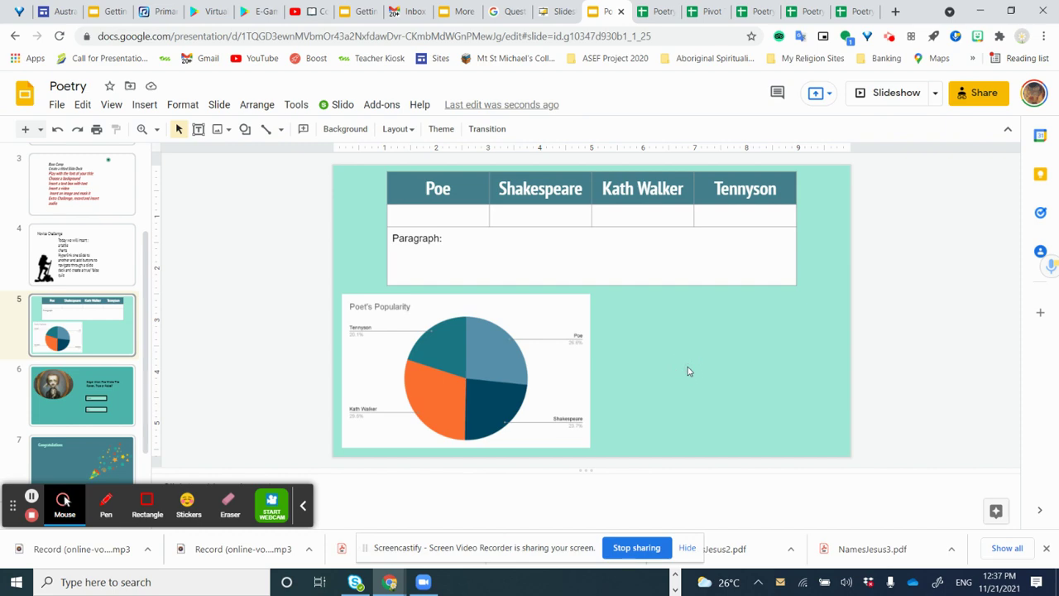
- Insert the "Healthy and Junk" pie chart from the Pivot Table Sample spreadsheet on slide 5, linked to its spreadsheet
left_click(146, 108)
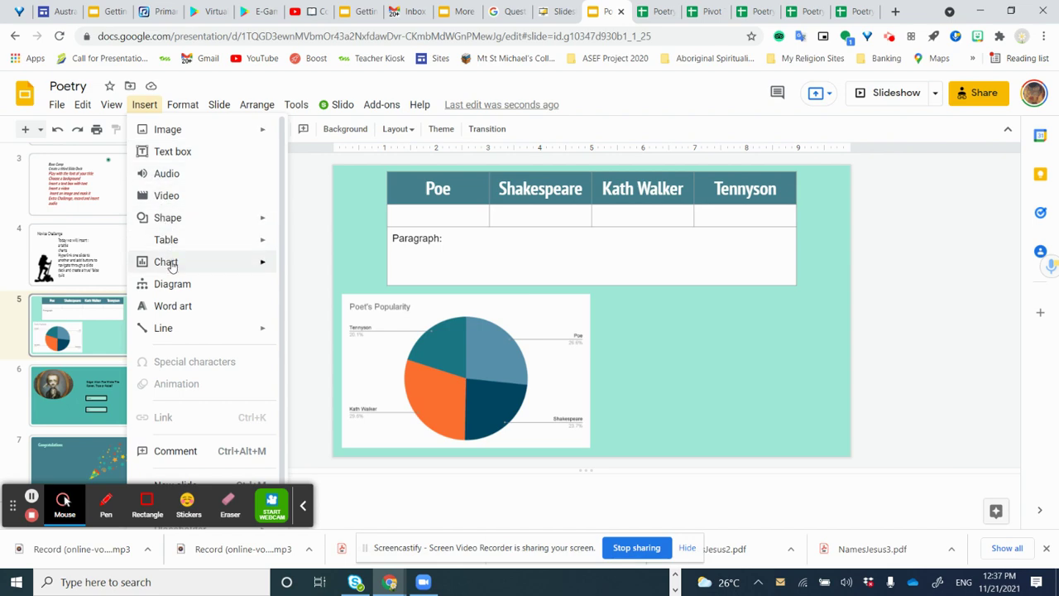
mouse_move(220, 261)
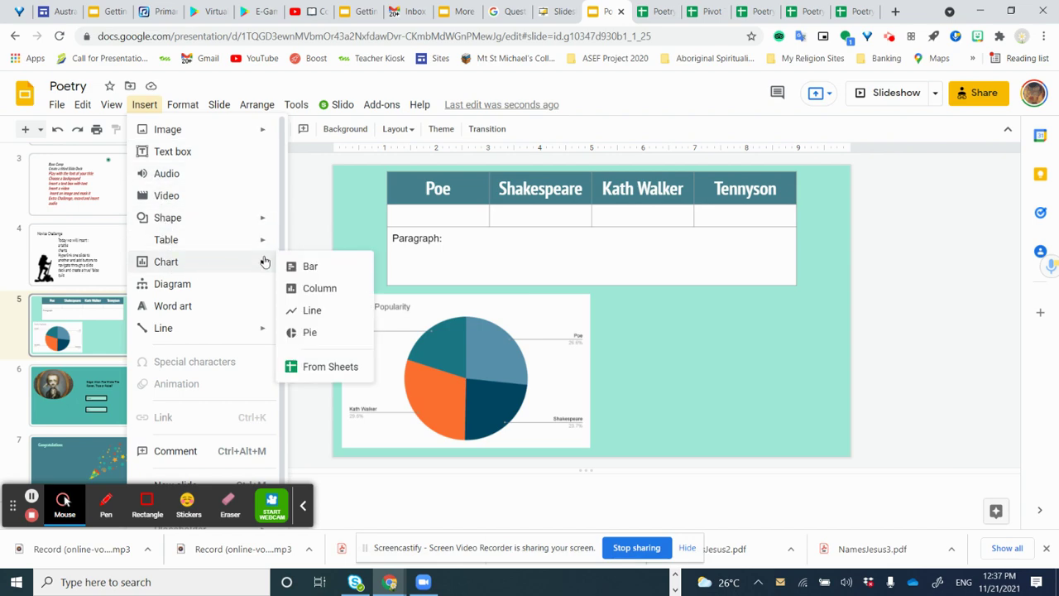
left_click(321, 366)
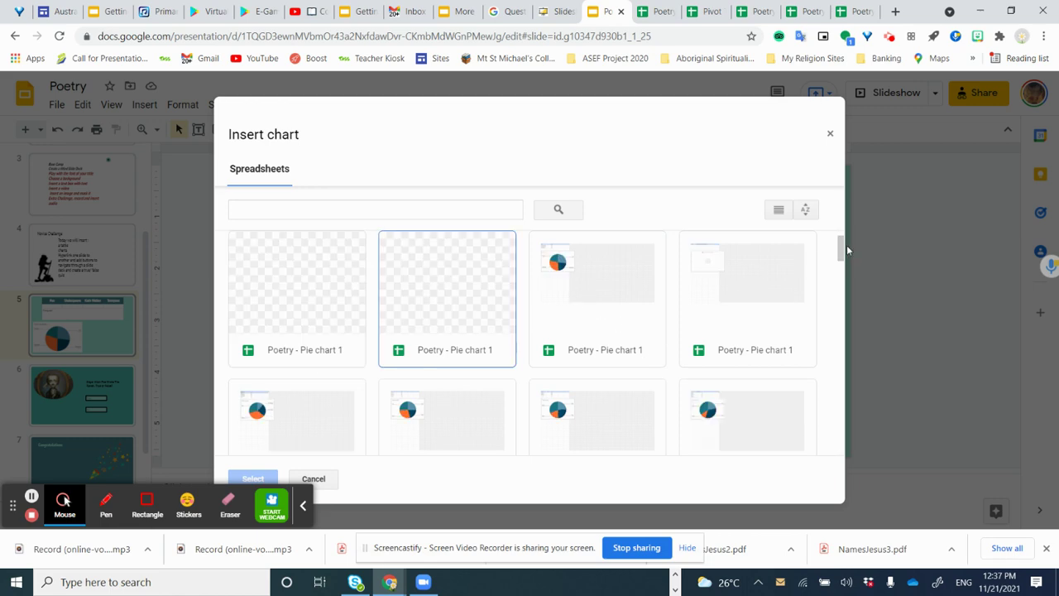
left_click_drag(841, 253, 852, 277)
left_click(305, 307)
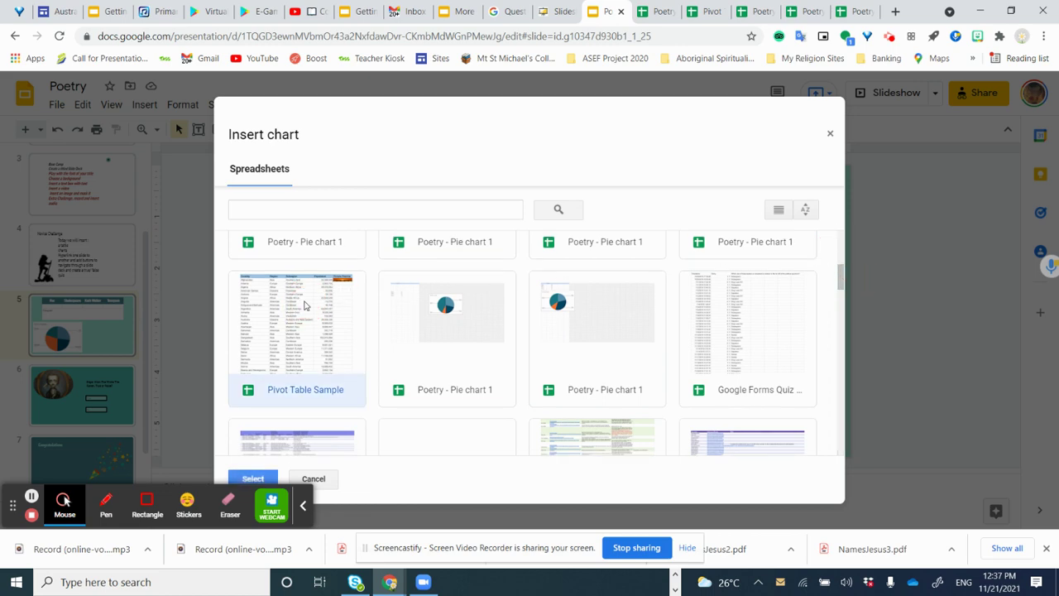
double_click(304, 306)
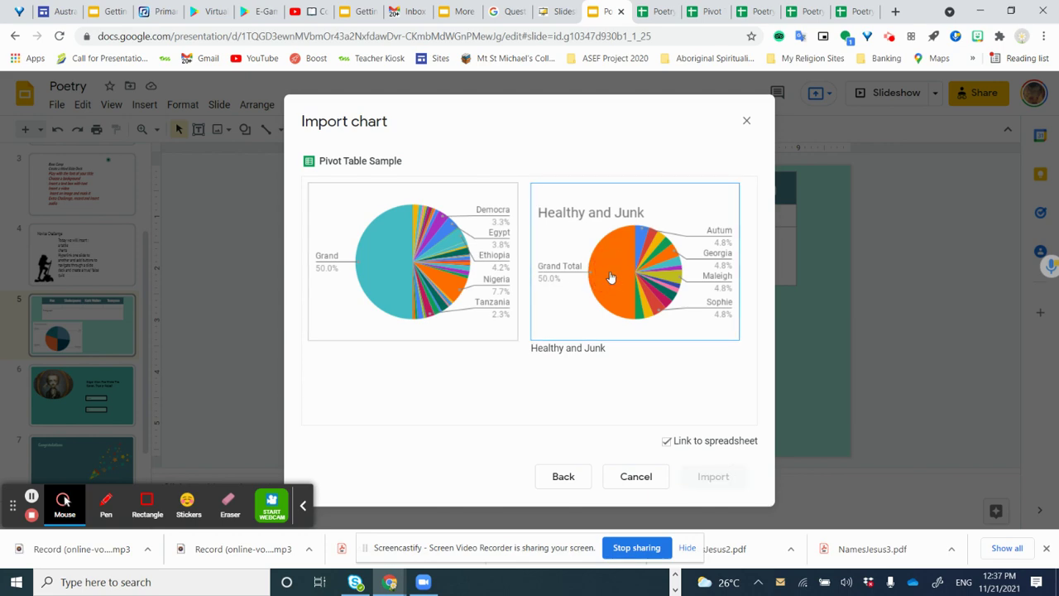
left_click(663, 323)
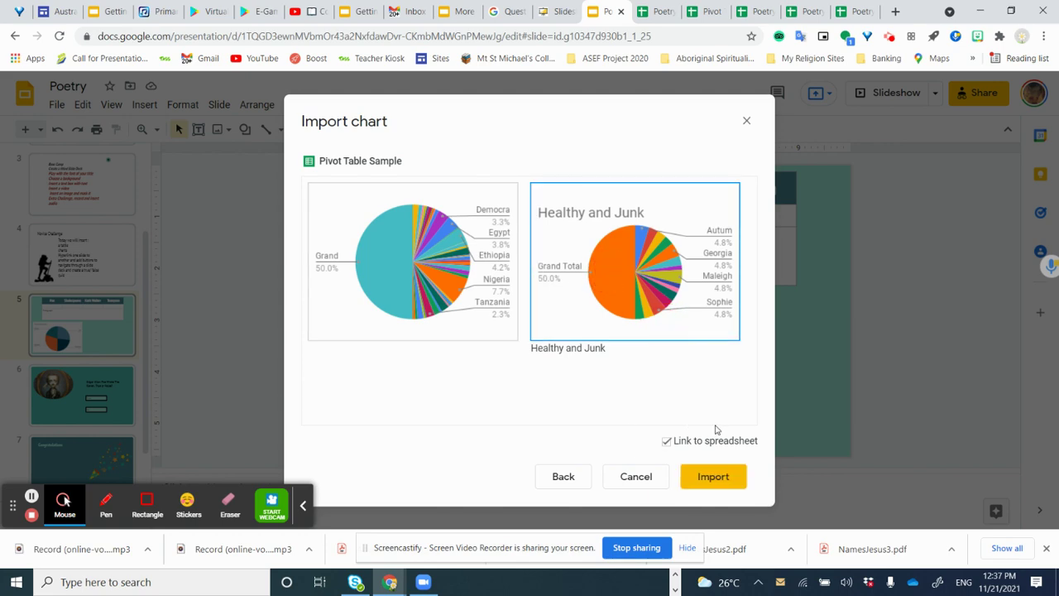
left_click(722, 475)
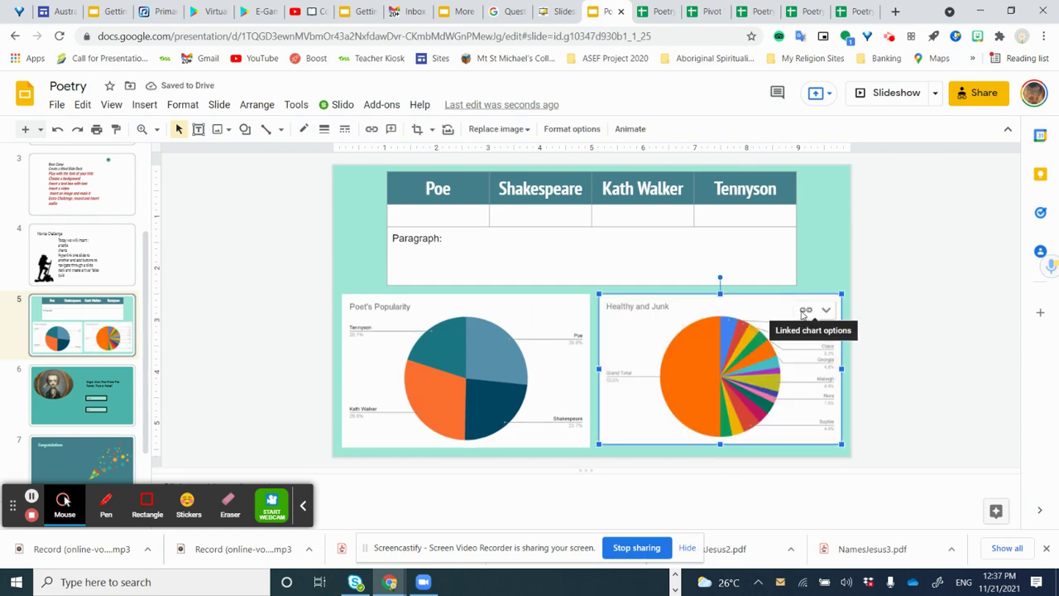
- Open the source spreadsheet of the "Healthy and Junk" chart, then return to the Poetry presentation
left_click(804, 311)
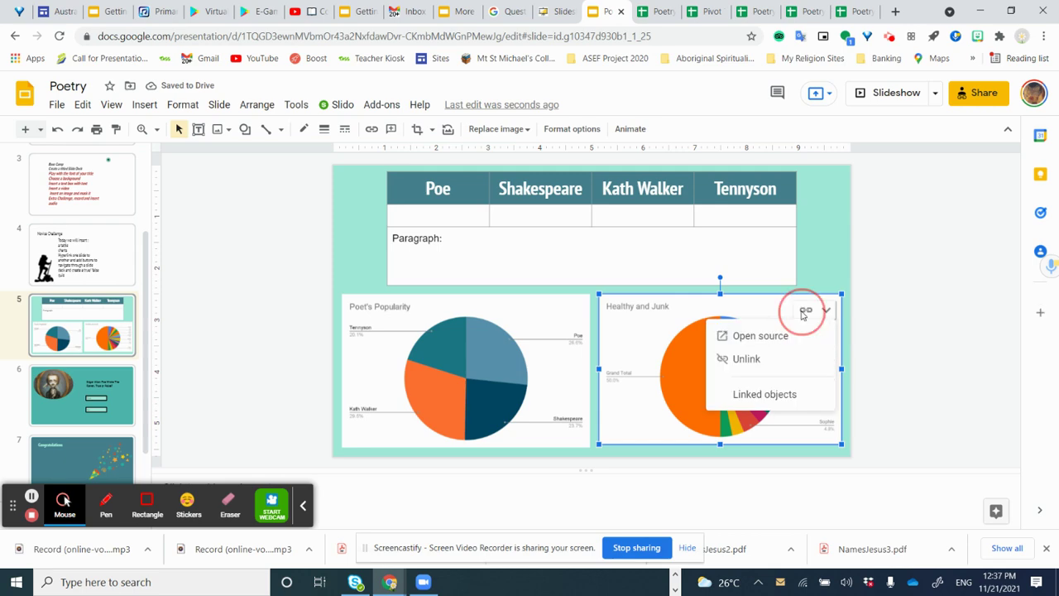
left_click(749, 336)
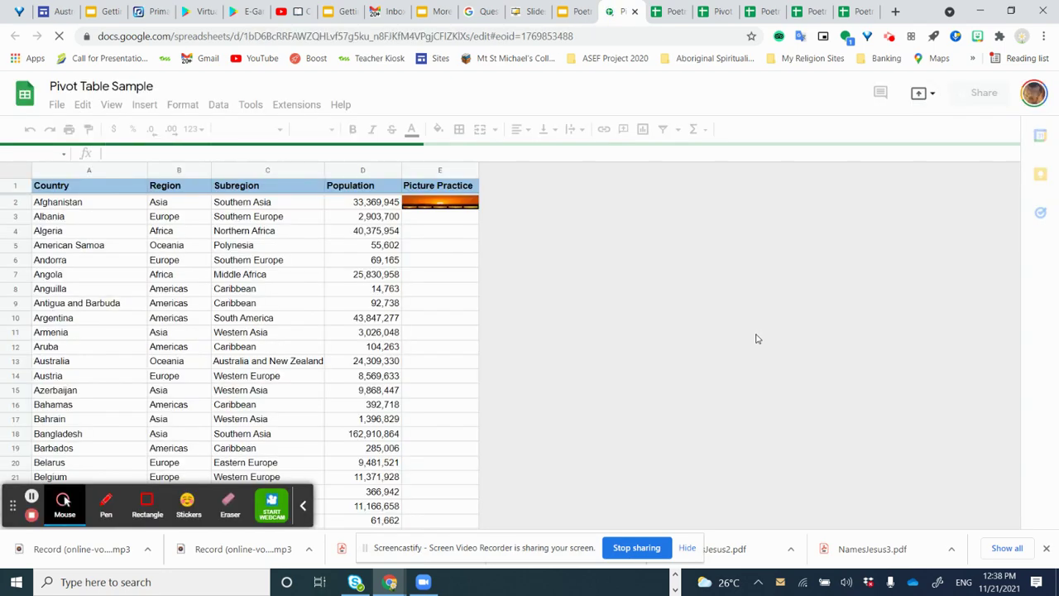
left_click(577, 15)
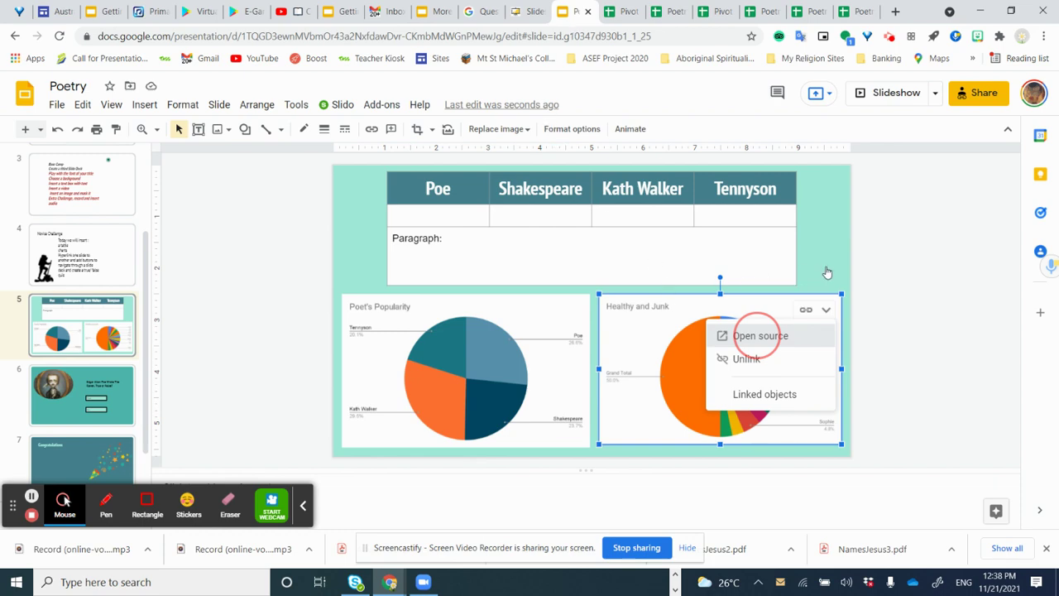
- Add an on-click Fade in animation to the Poet's Popularity chart and preview the slide's animation
left_click(546, 311)
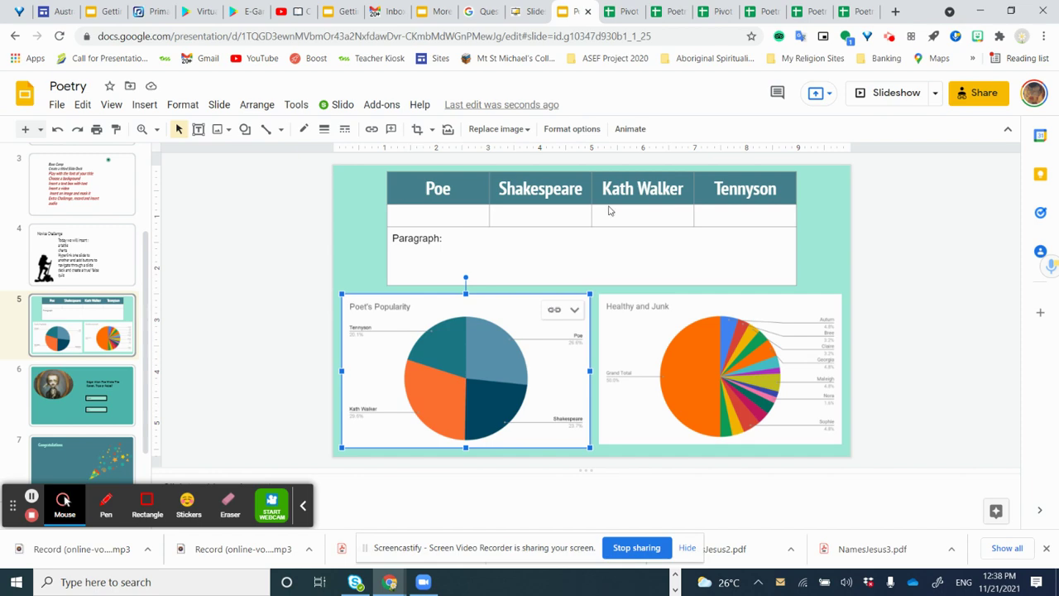
left_click(630, 130)
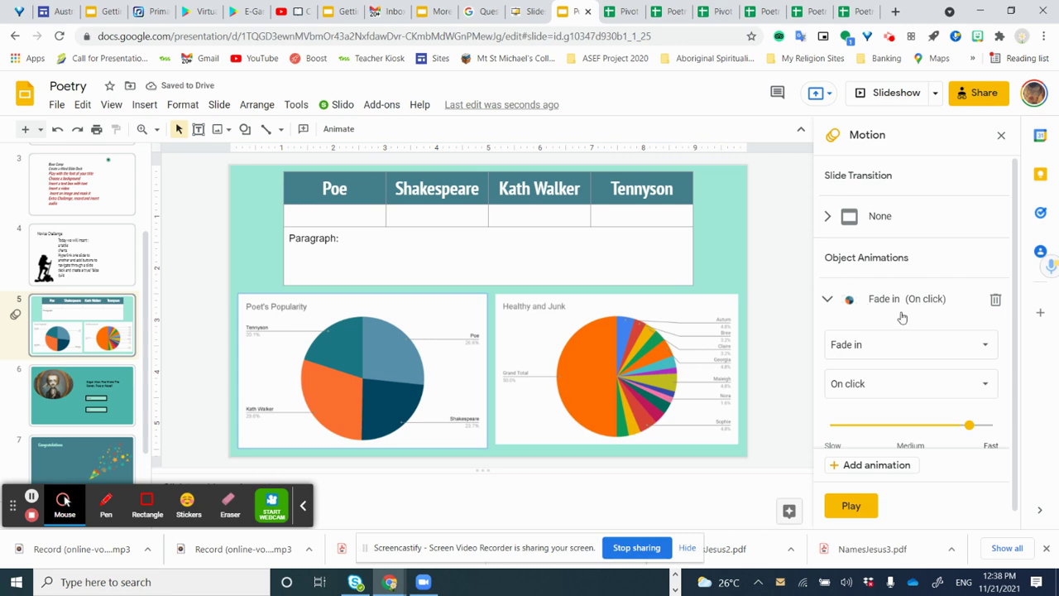
left_click(848, 505)
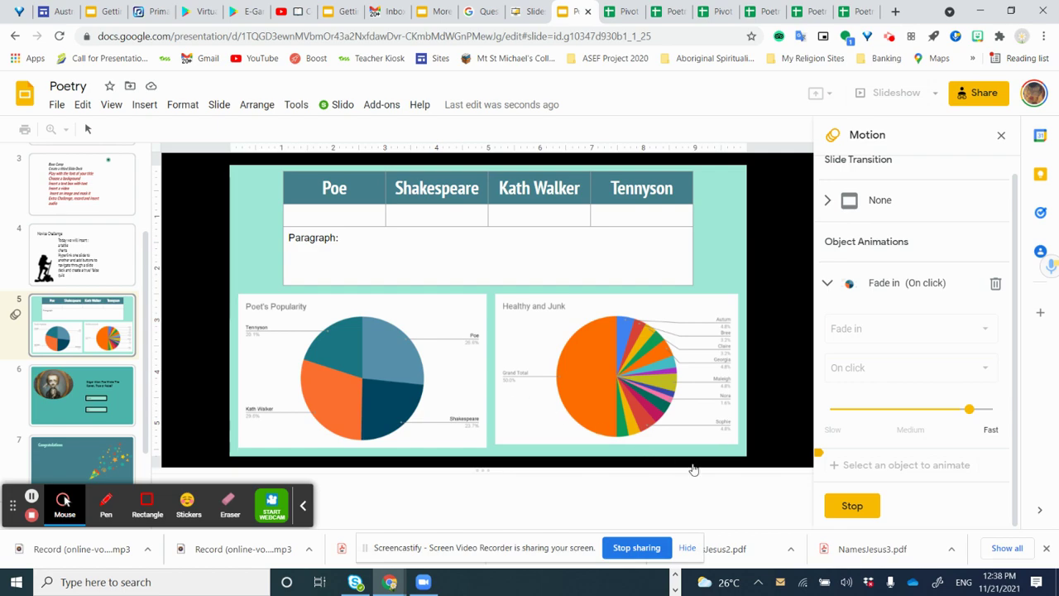
left_click(851, 507)
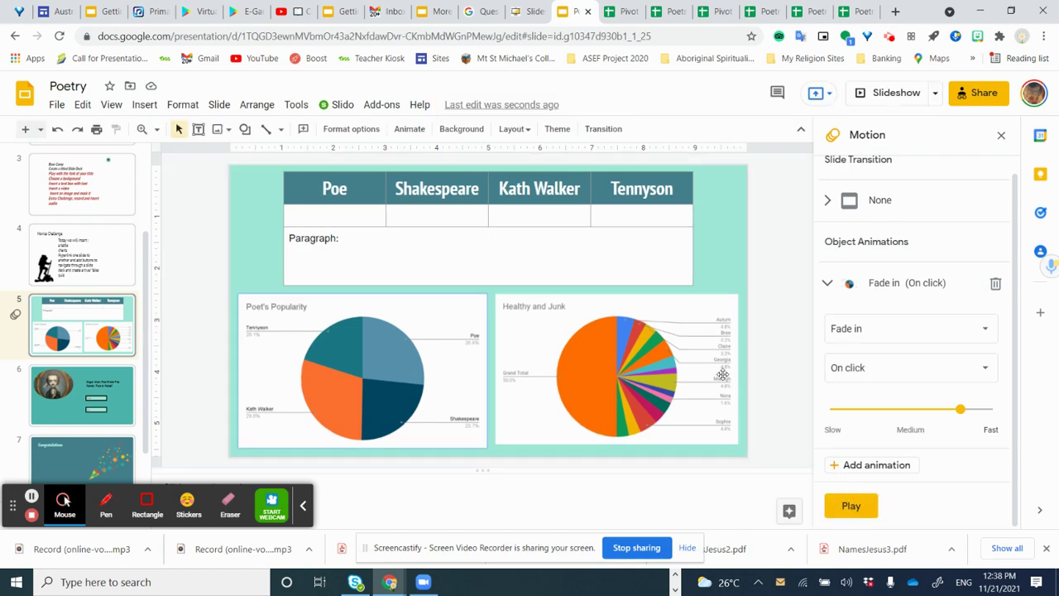
- Add a Fade in animation to the Healthy and Junk chart, starting After previous, and preview both chart animations
left_click(682, 359)
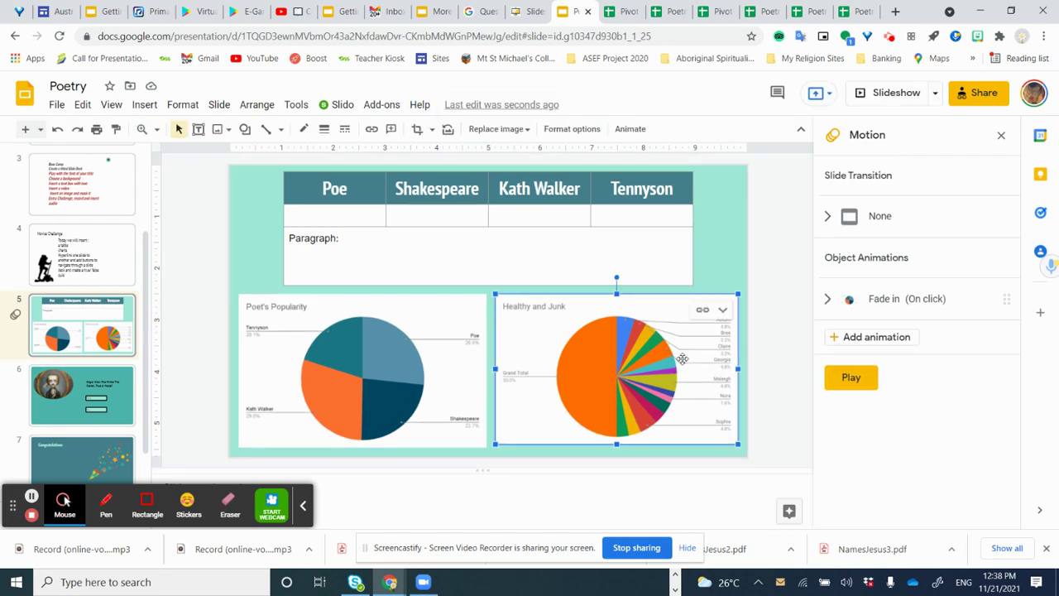
left_click(888, 337)
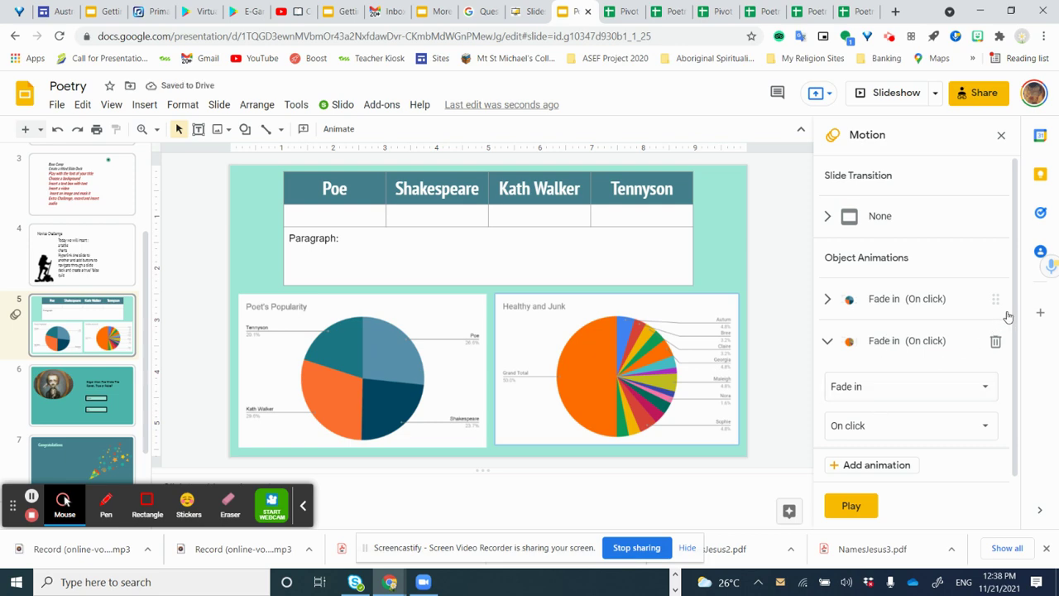
scroll(1020, 307, "down", 2)
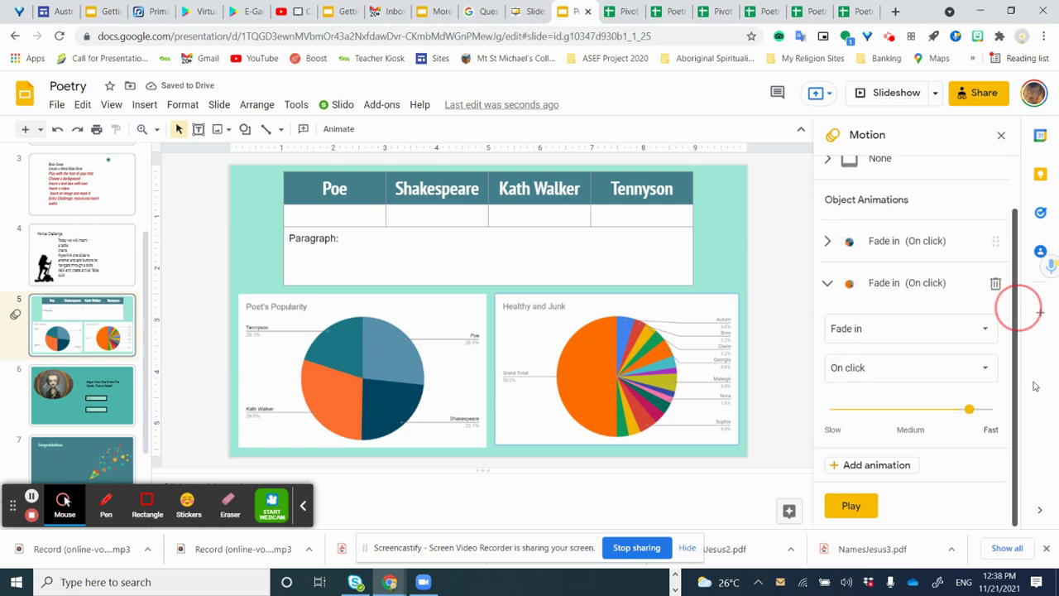
left_click(987, 374)
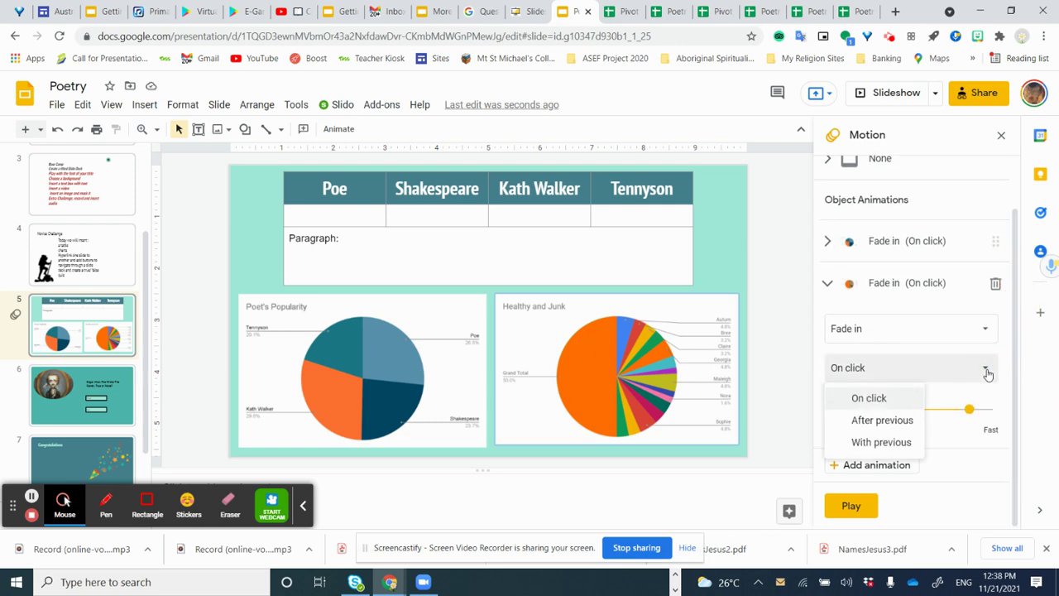
left_click(906, 423)
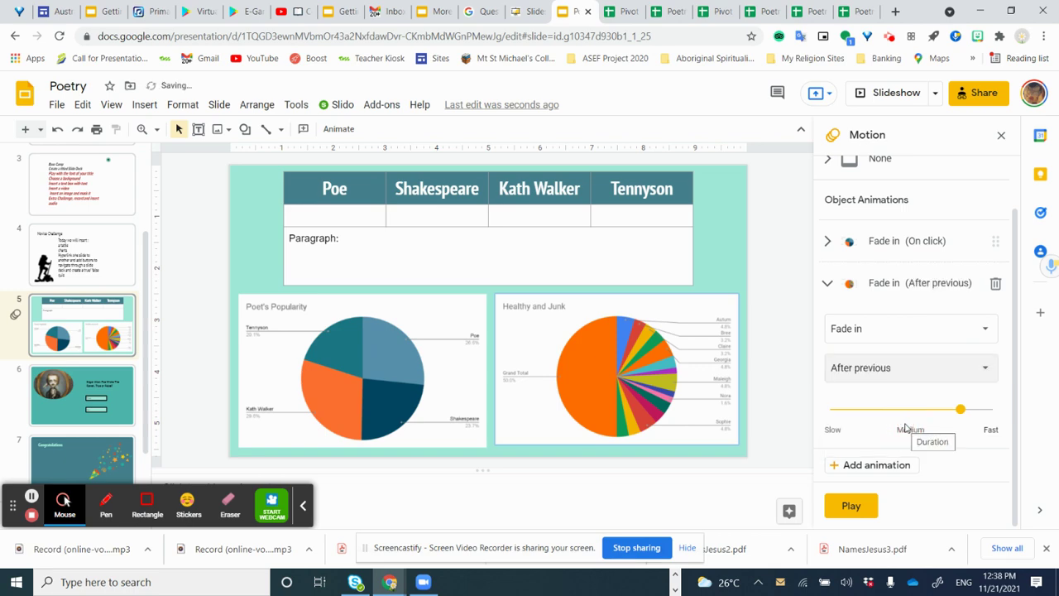
left_click(851, 506)
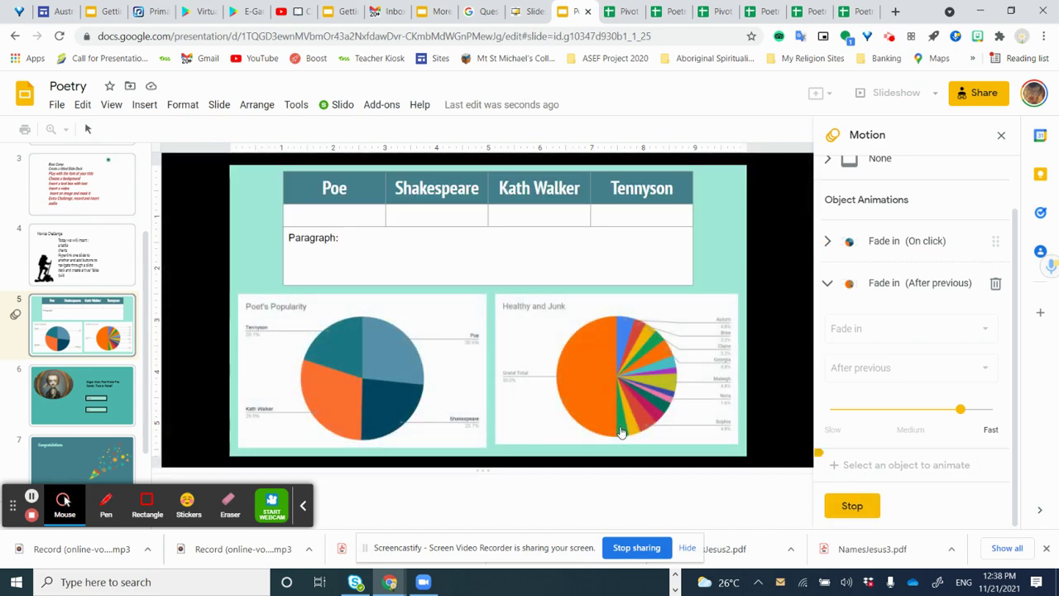
left_click(850, 507)
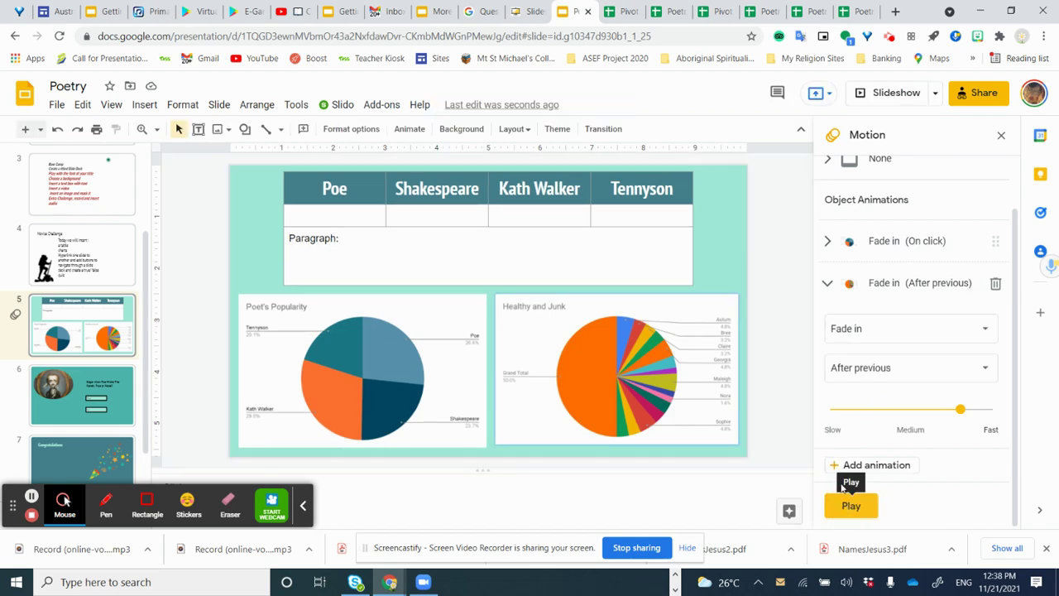
- Set the Healthy and Junk chart's Fade in animation to start With previous and preview the slide's animations
left_click(968, 287)
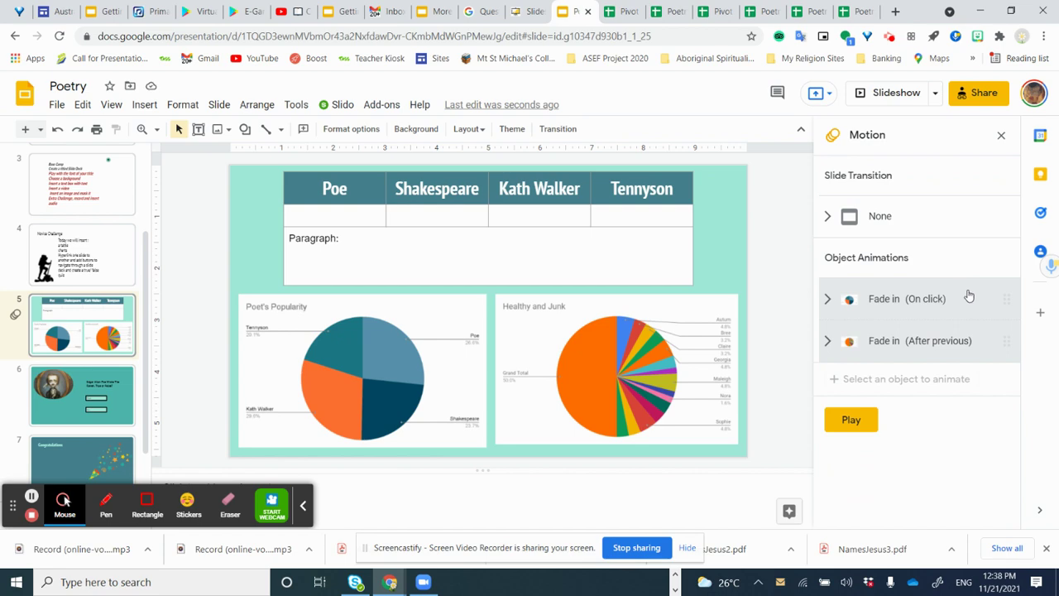
left_click(973, 346)
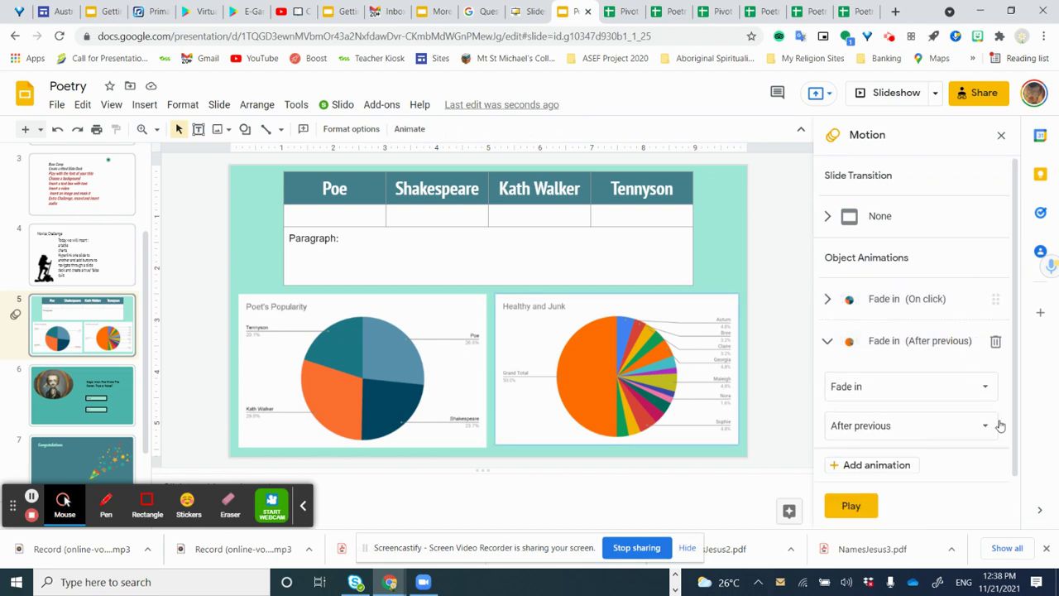
left_click(987, 427)
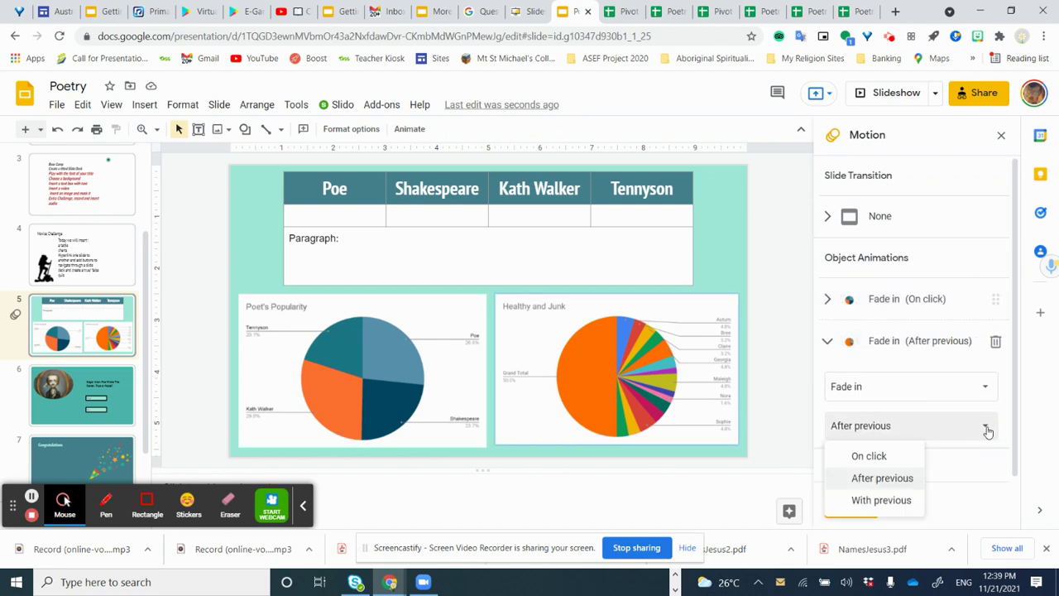
left_click(881, 500)
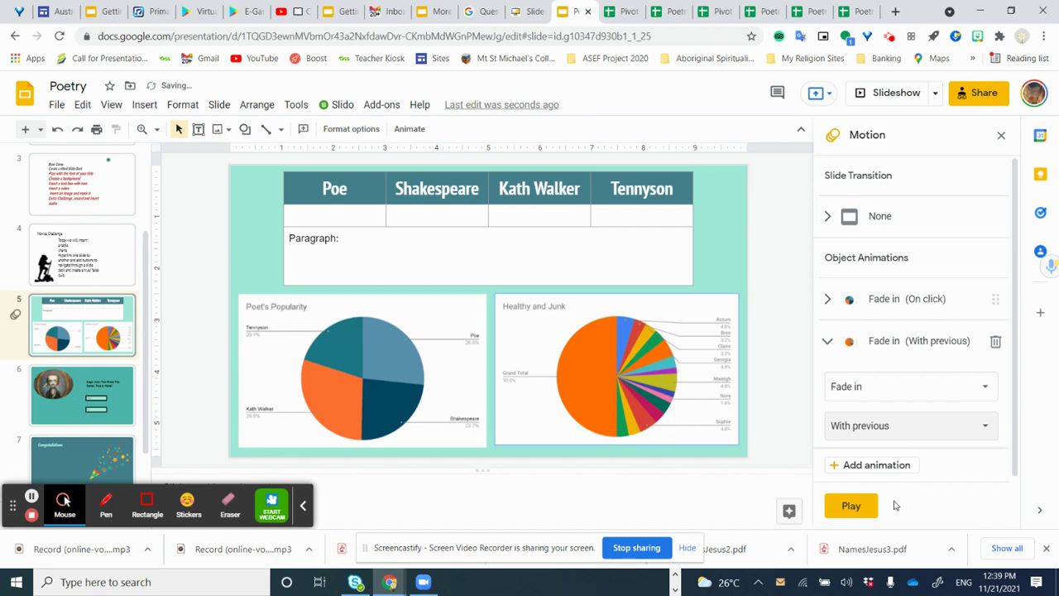
left_click(848, 511)
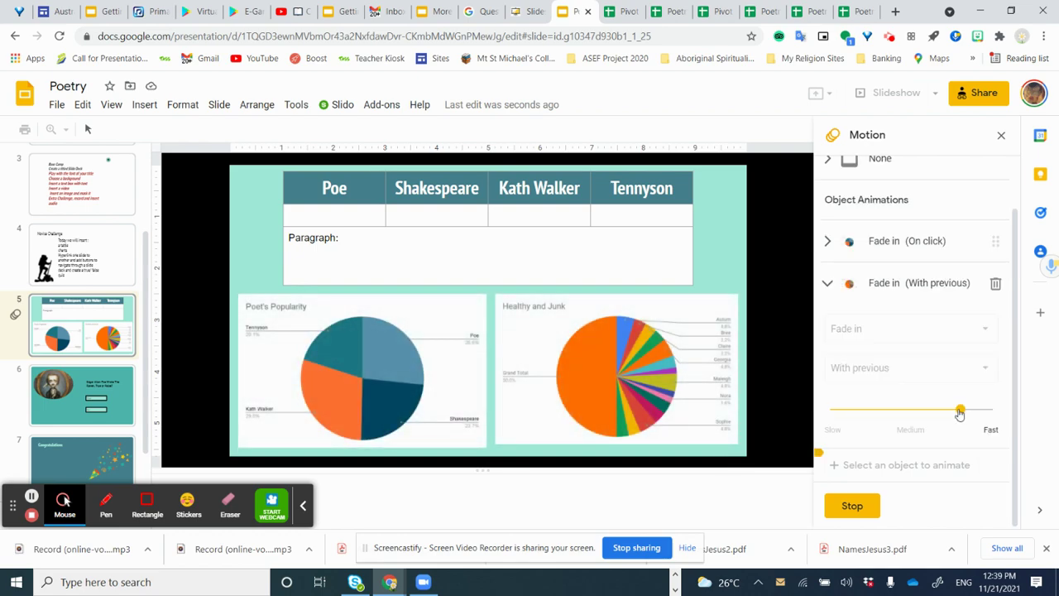
left_click(855, 506)
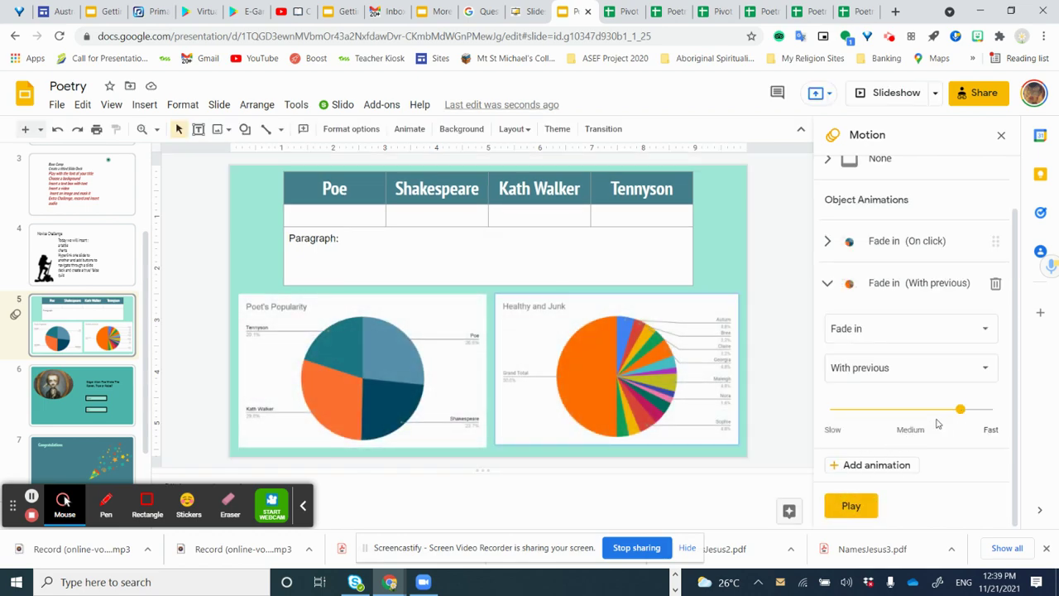
- Preview the Healthy and Junk chart's Fade in at Medium speed, and set its duration back close to Fast
left_click(960, 411)
left_click_drag(932, 412, 904, 414)
left_click(851, 505)
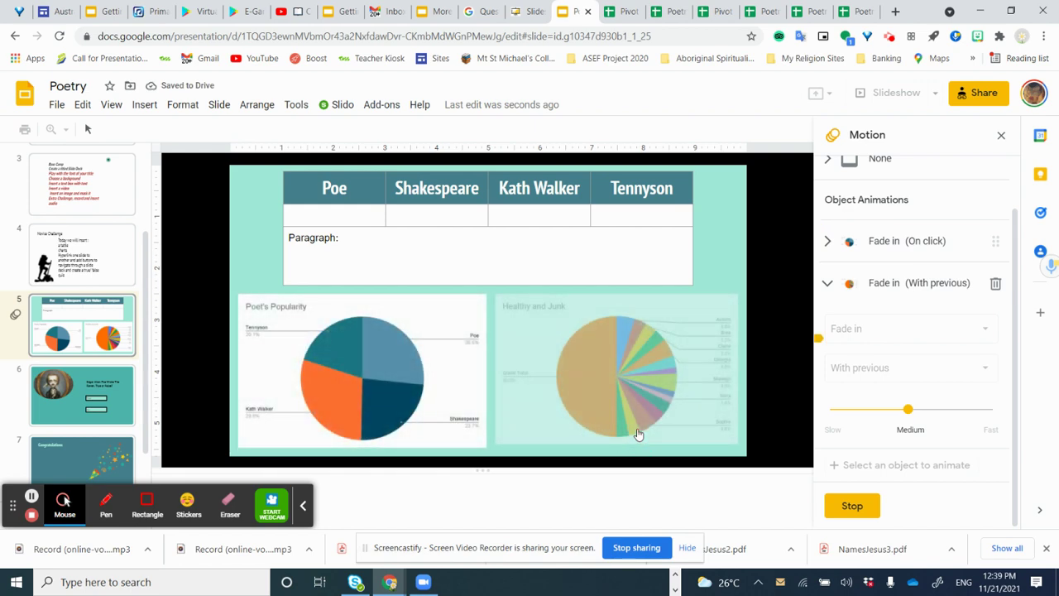
left_click(870, 510)
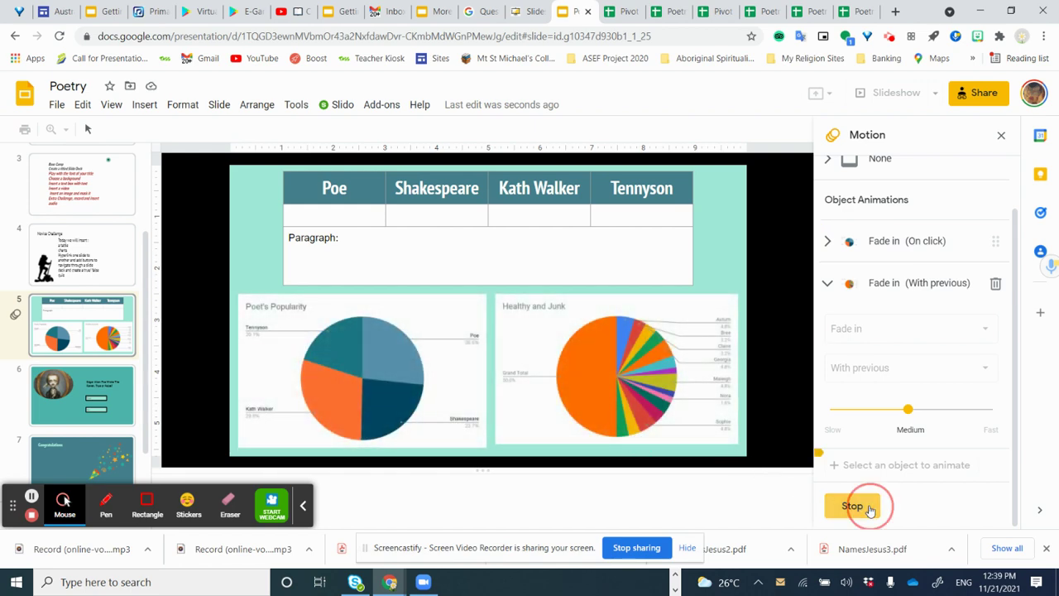
left_click_drag(909, 412, 967, 410)
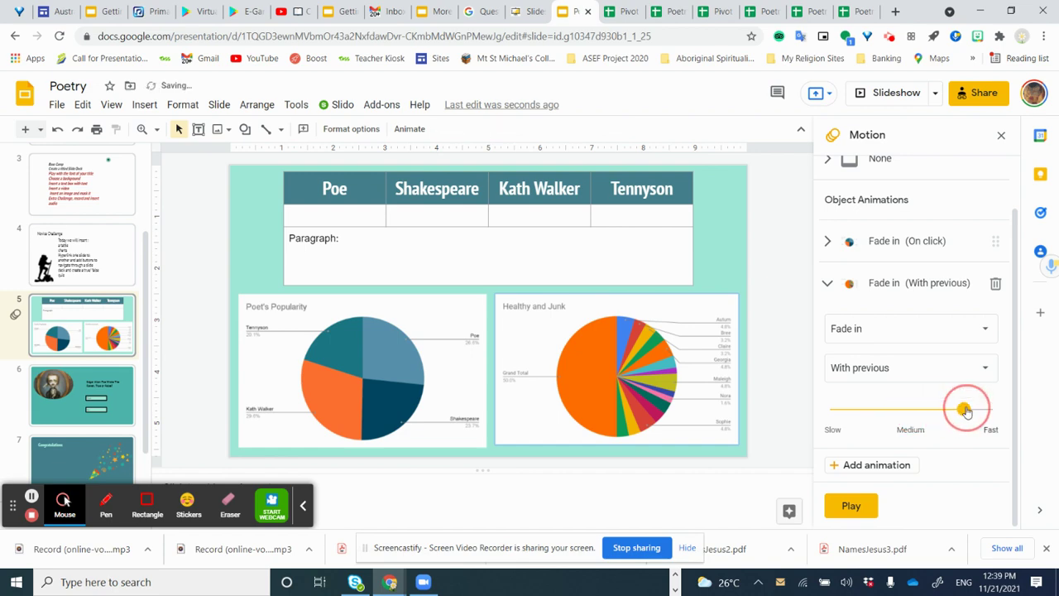